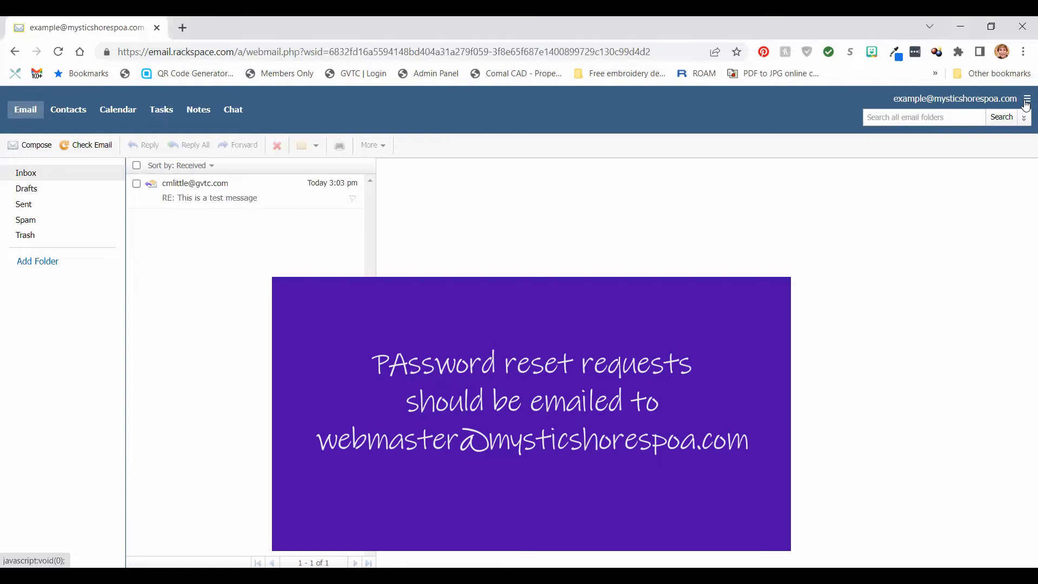
# Open the Security section of webmail Settings, showing login credentials and password recovery.
pyautogui.click(1025, 103)
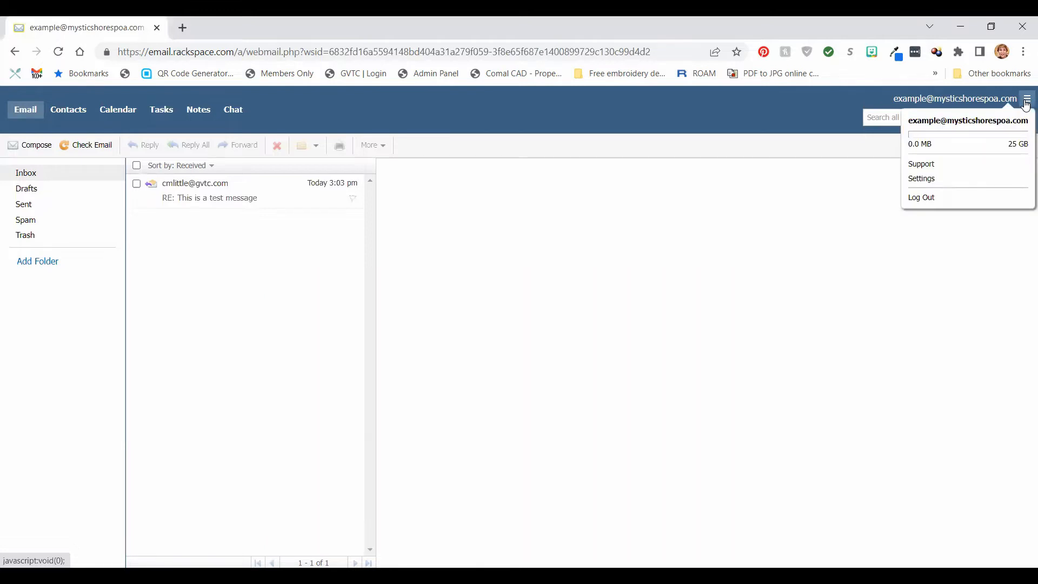
pyautogui.click(931, 183)
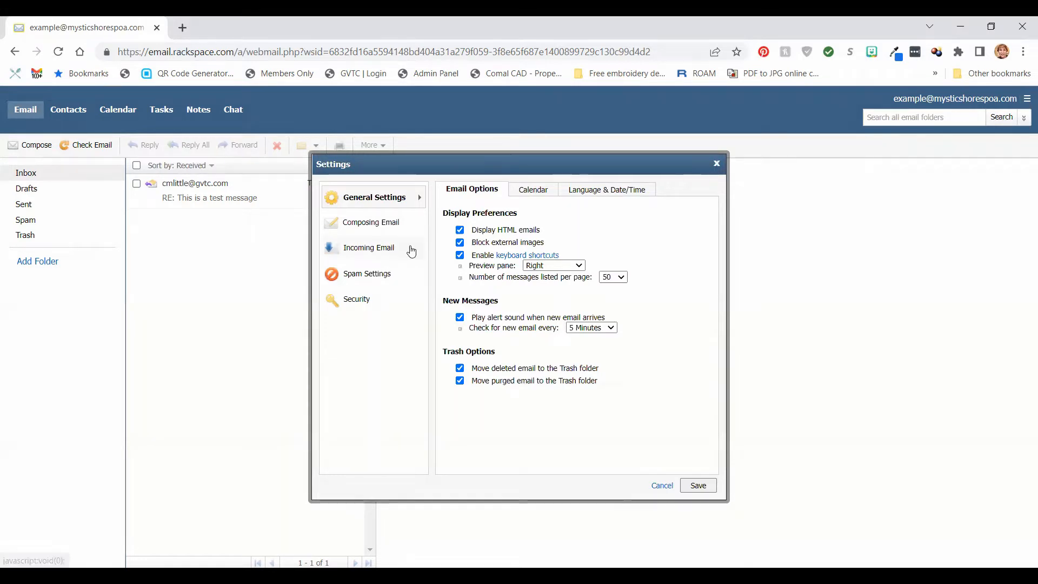
pyautogui.click(353, 303)
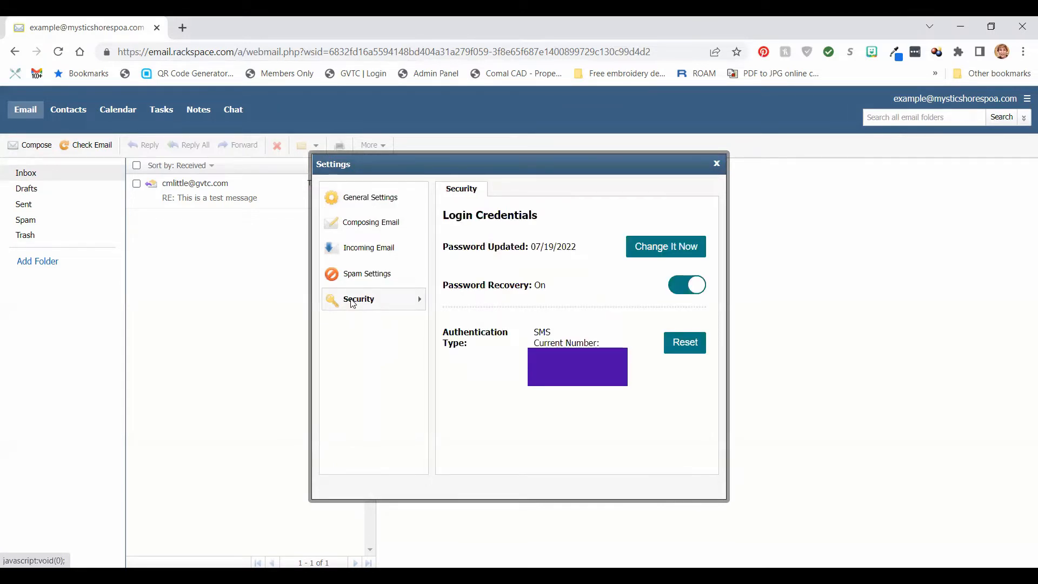
# Replace the current account password with a new confirmed one, save it, and accept the webmail reload.
pyautogui.click(672, 248)
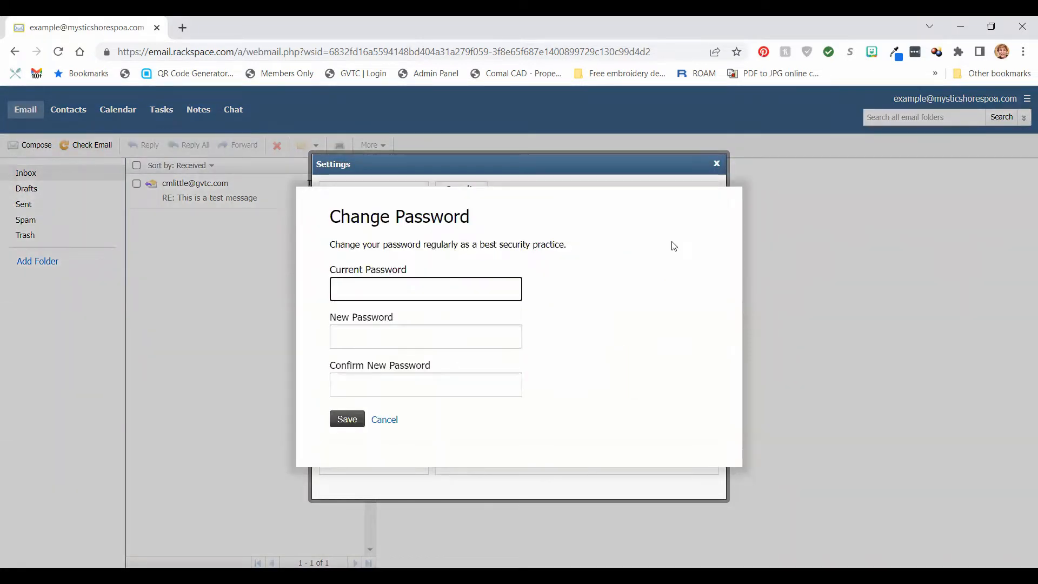
pyautogui.write('•••••')
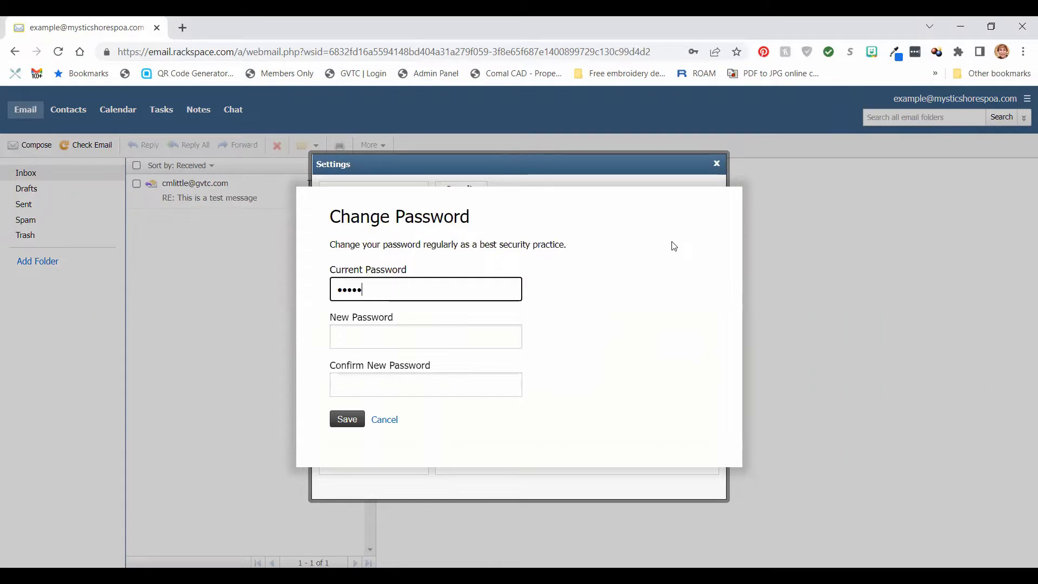
pyautogui.write('•••••••')
pyautogui.click(505, 337)
pyautogui.write('••••')
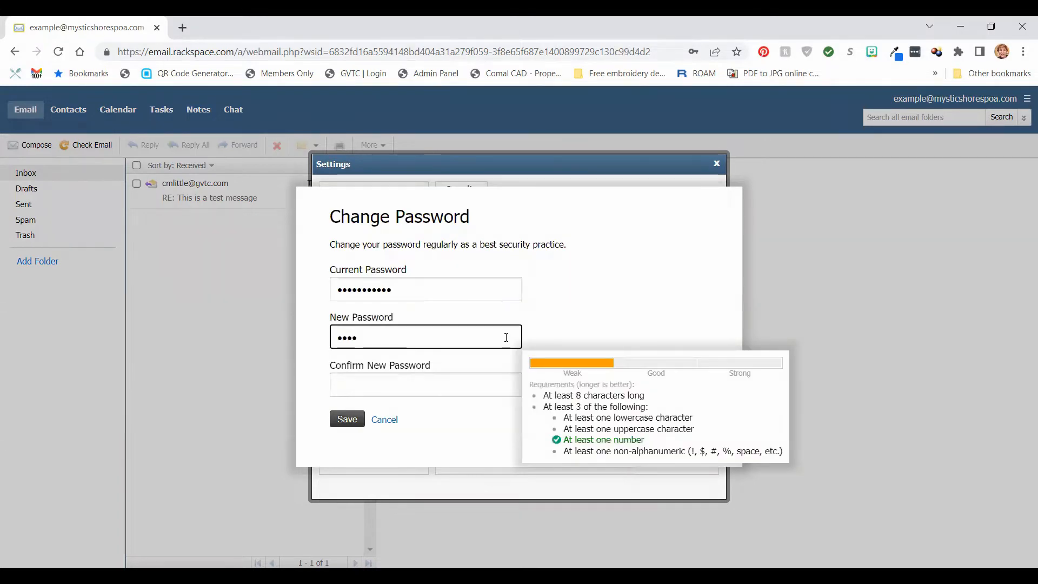
pyautogui.write('•••••••')
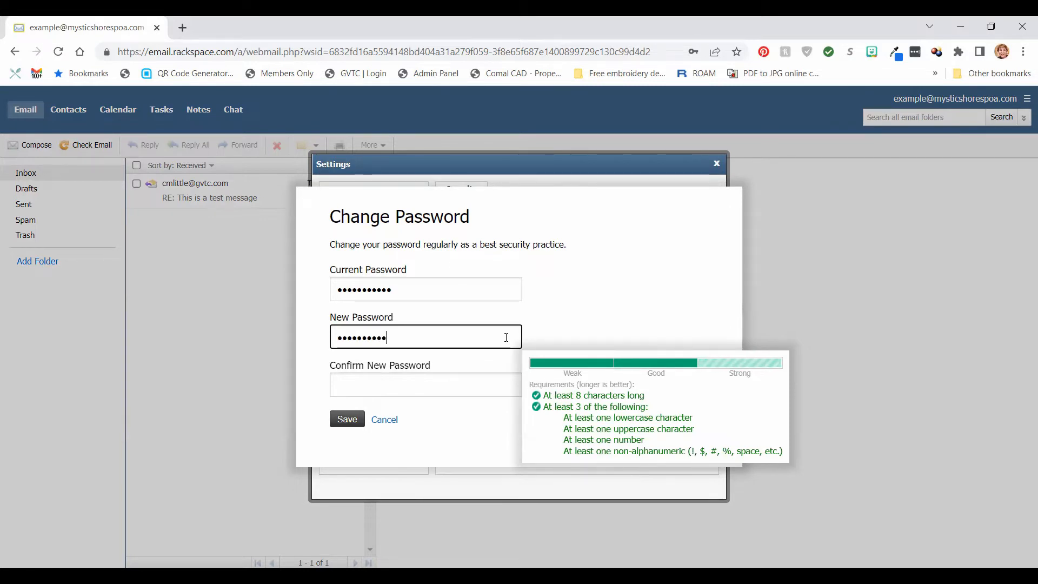
pyautogui.write('•')
pyautogui.click(489, 385)
pyautogui.write('••••')
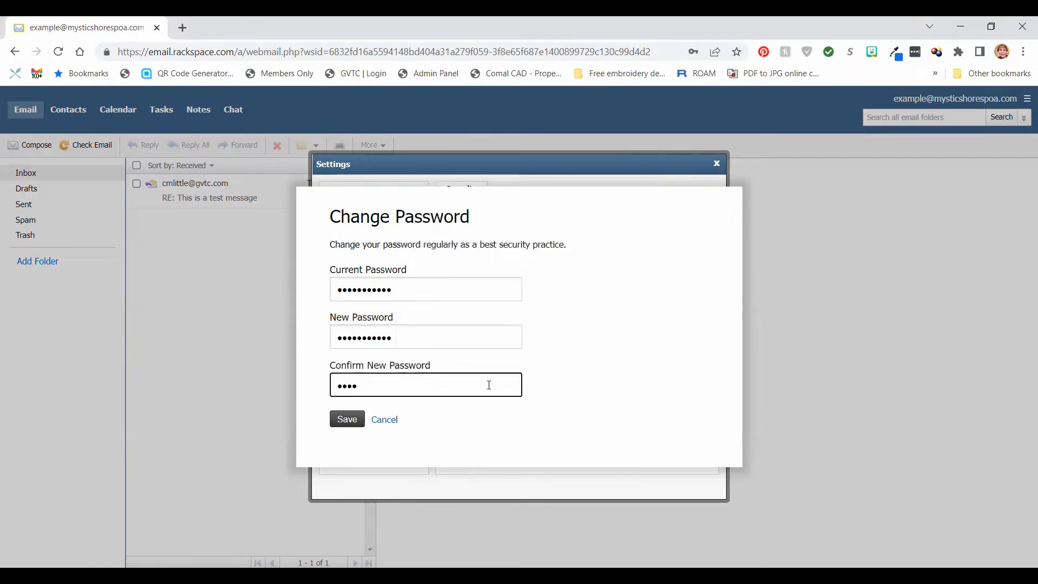
pyautogui.write('••••••••')
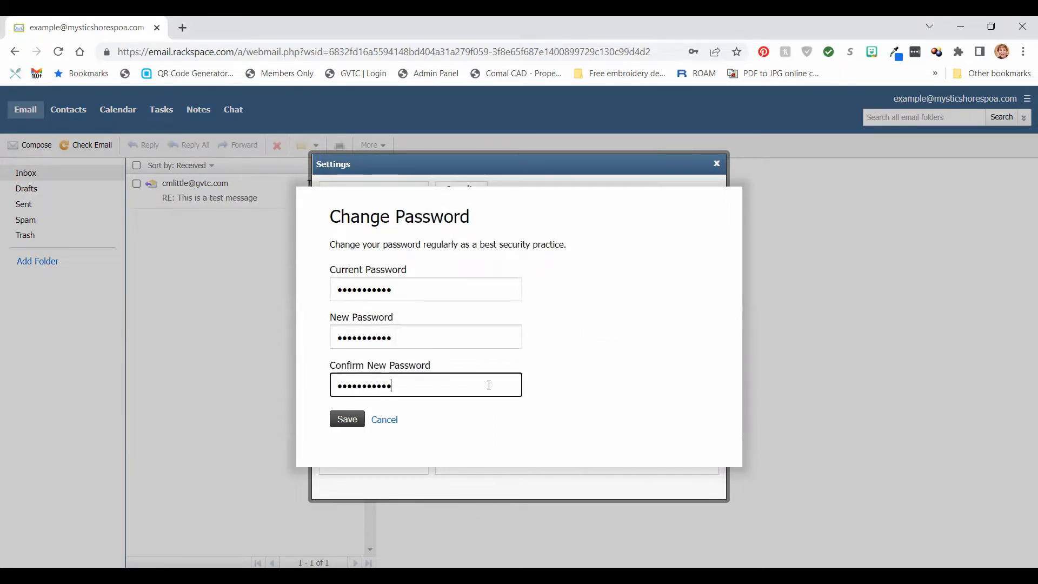
pyautogui.click(347, 420)
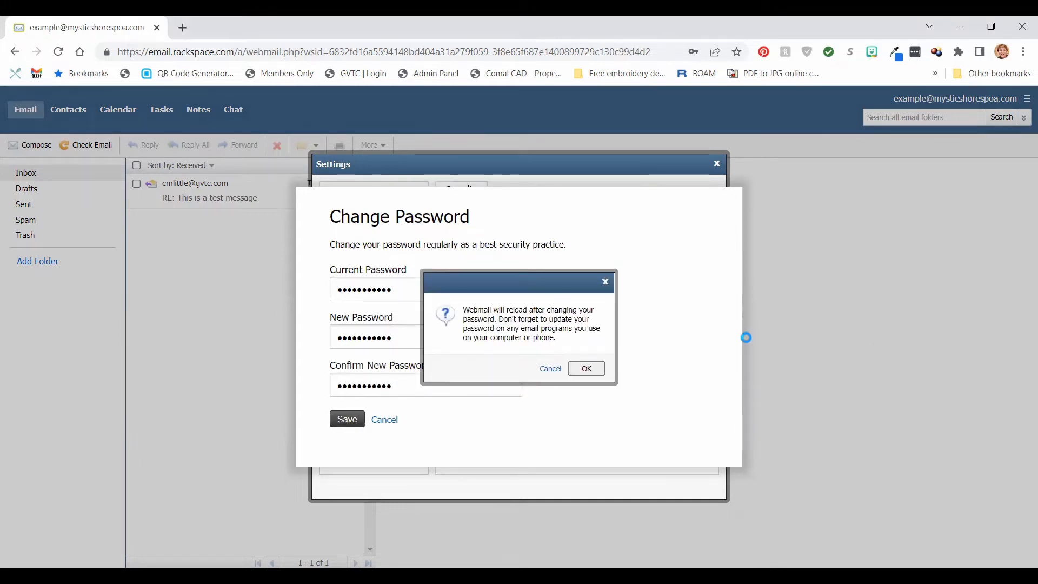
pyautogui.click(584, 373)
pyautogui.click(585, 370)
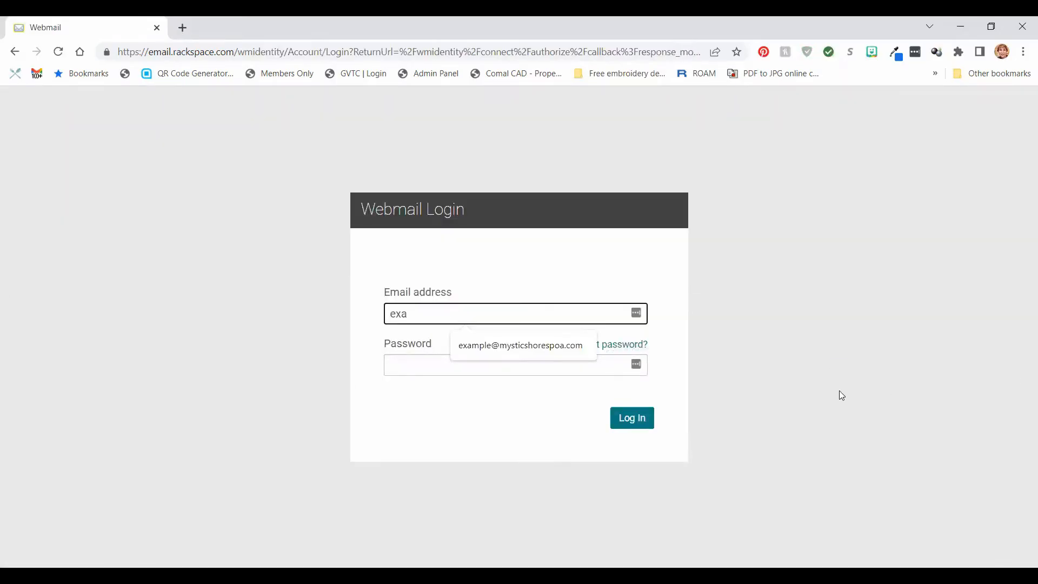
# Log back in using the saved email address and the new password.
pyautogui.click(563, 348)
pyautogui.click(562, 365)
pyautogui.write('****')
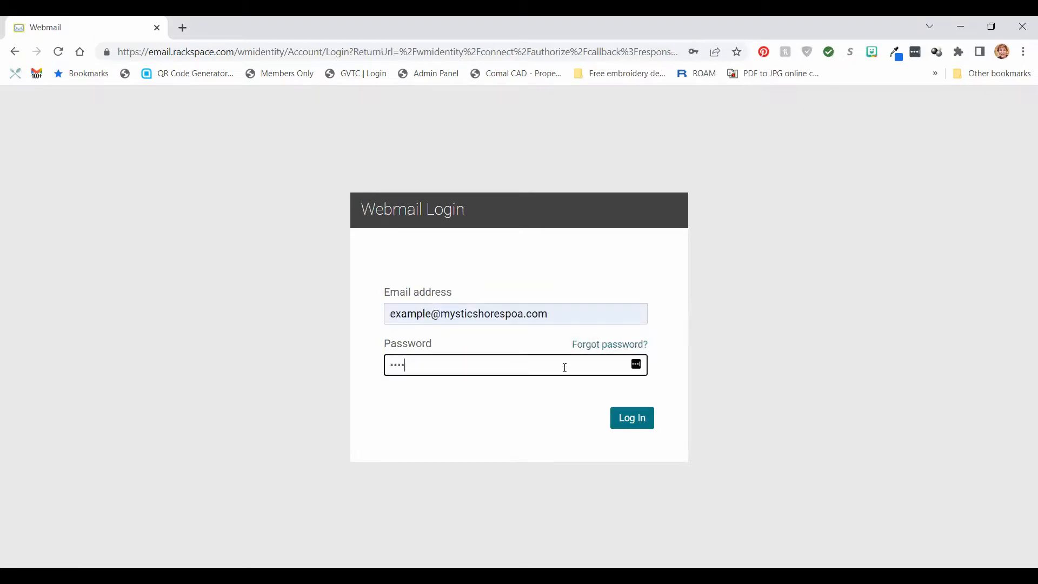
pyautogui.write('*******')
pyautogui.click(624, 419)
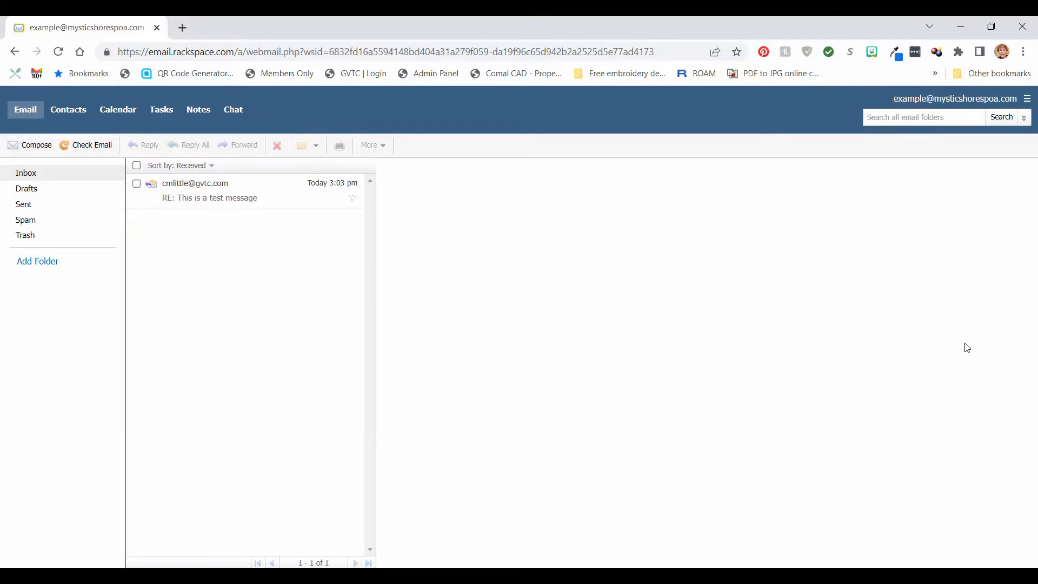
# Go to the Signatures settings under Composing Email in webmail Settings.
pyautogui.click(1026, 100)
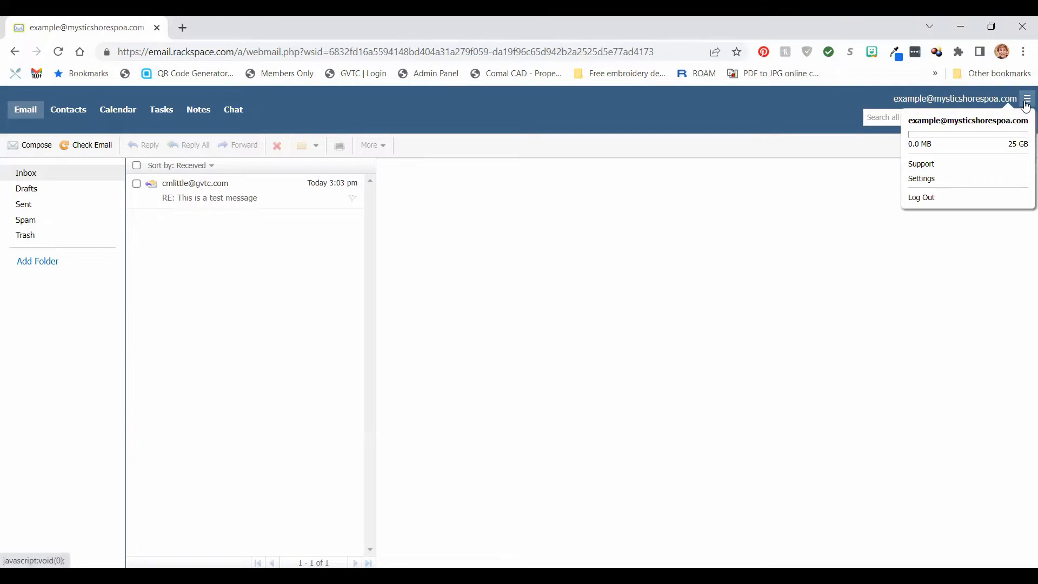
pyautogui.click(947, 179)
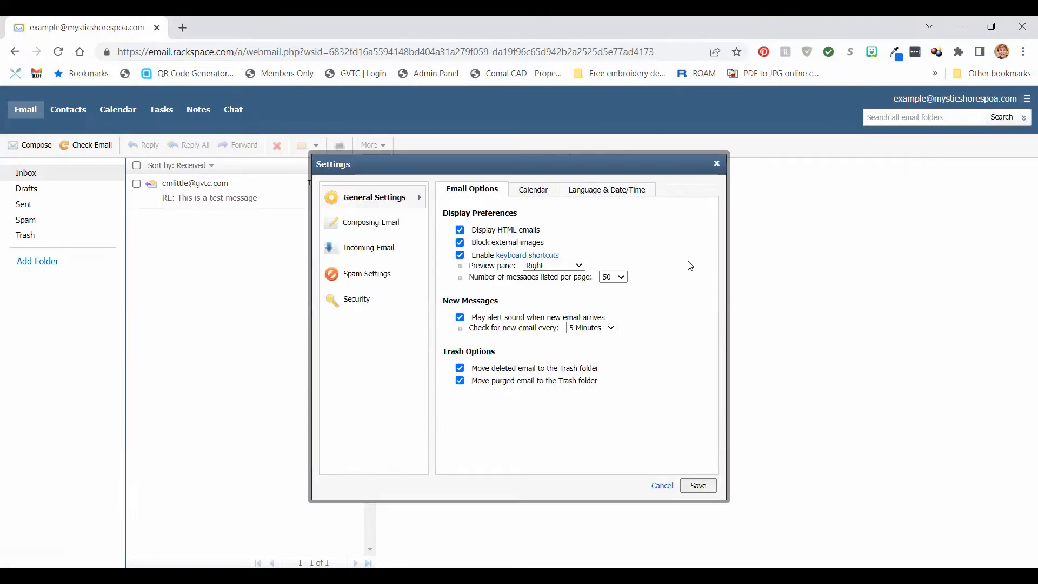
pyautogui.click(424, 223)
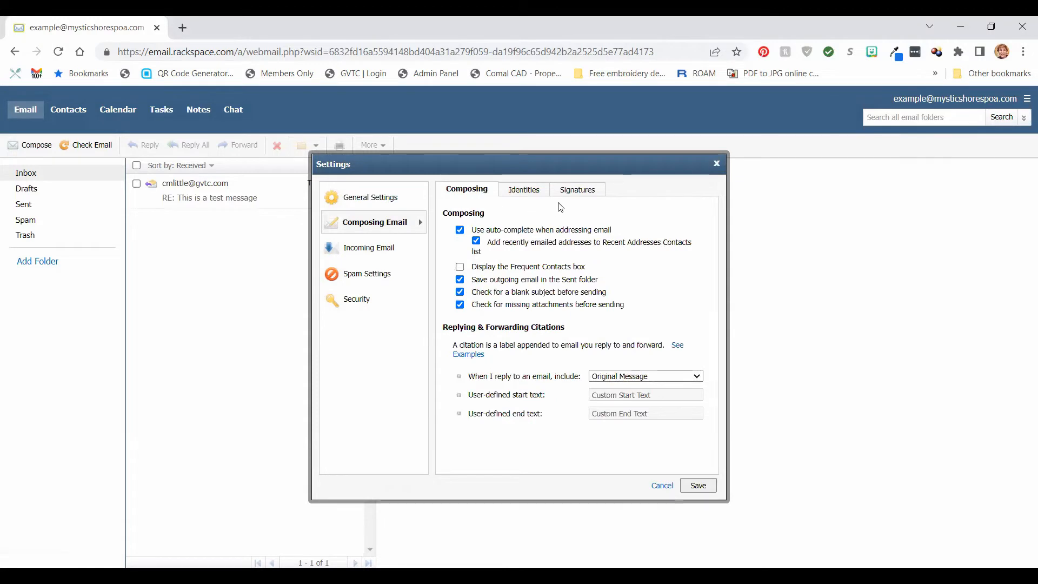
pyautogui.click(524, 189)
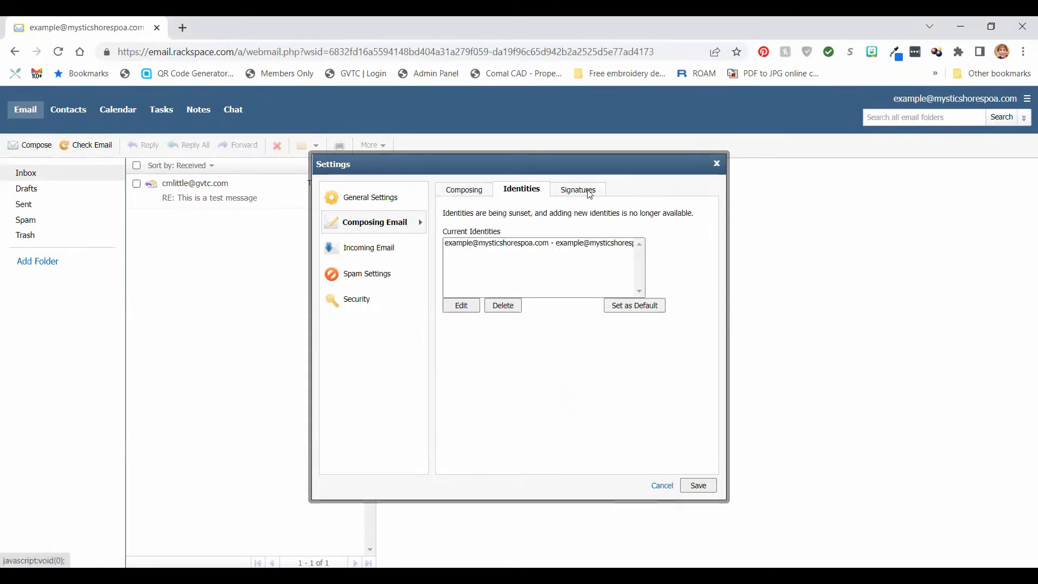
pyautogui.click(588, 191)
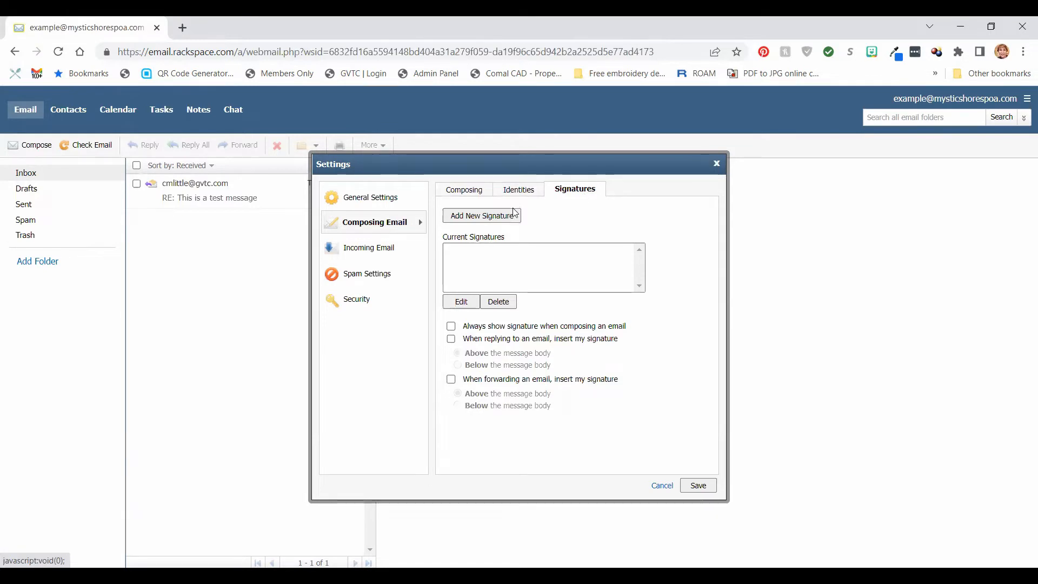
# Start a new signature and name it 'connector'.
pyautogui.click(470, 217)
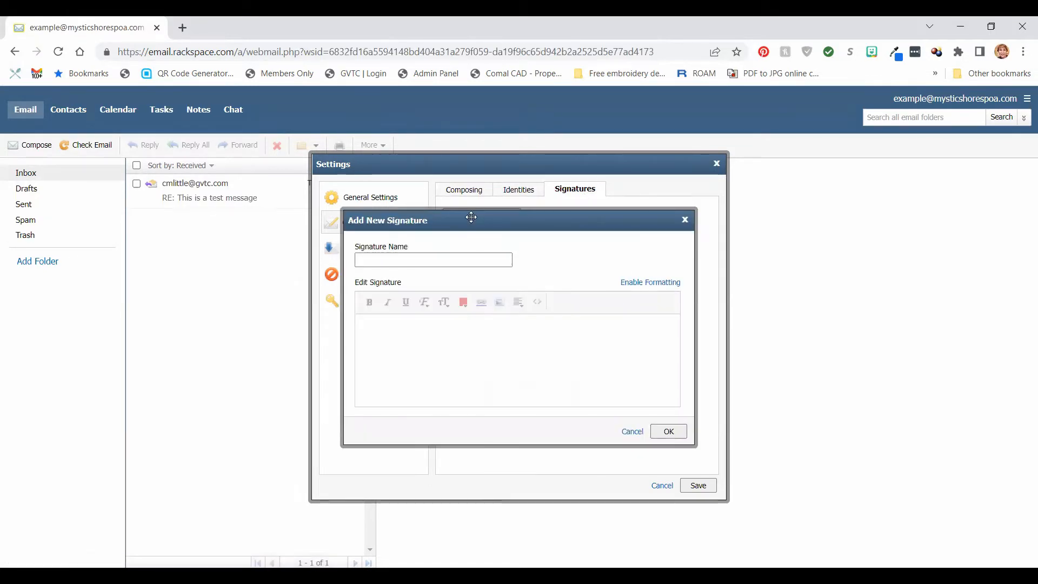
pyautogui.click(473, 261)
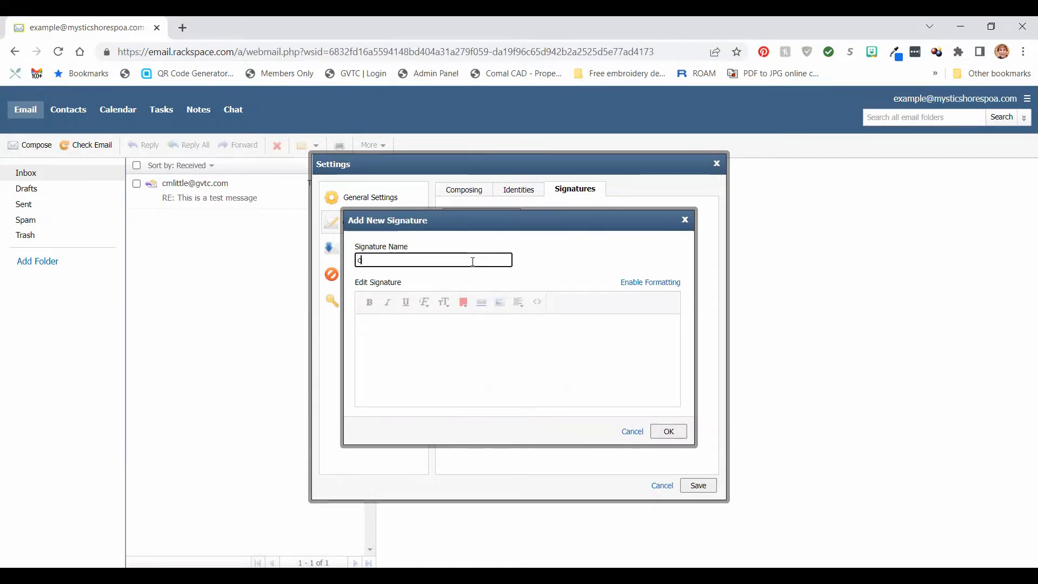
pyautogui.write('connec')
pyautogui.write('tor')
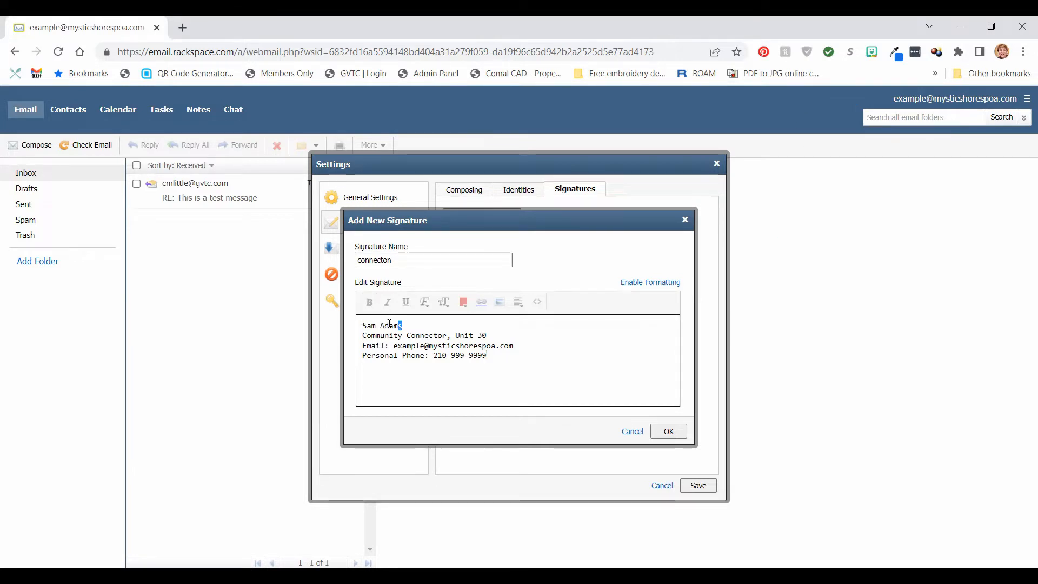
# Enable formatting, bold the sender's name on the signature's first line, and save the signature.
pyautogui.moveTo(401, 324); pyautogui.dragTo(340, 327)
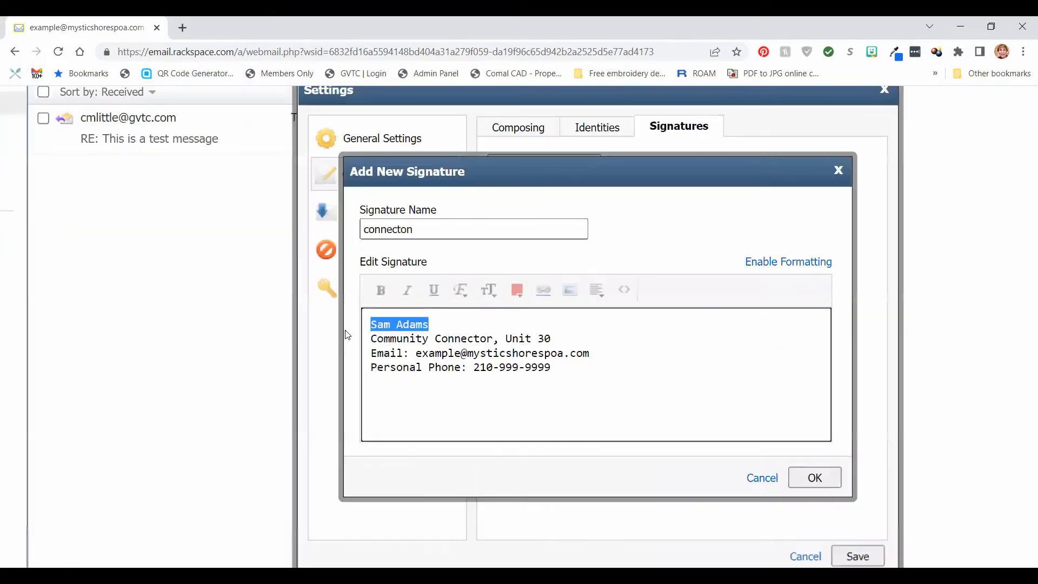
pyautogui.click(768, 263)
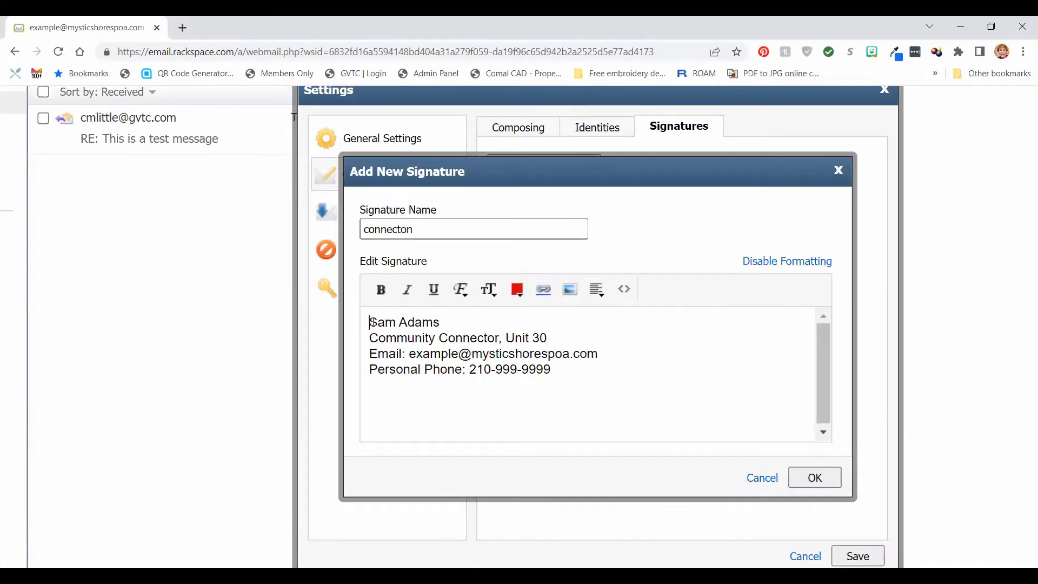
pyautogui.moveTo(372, 322); pyautogui.dragTo(446, 321)
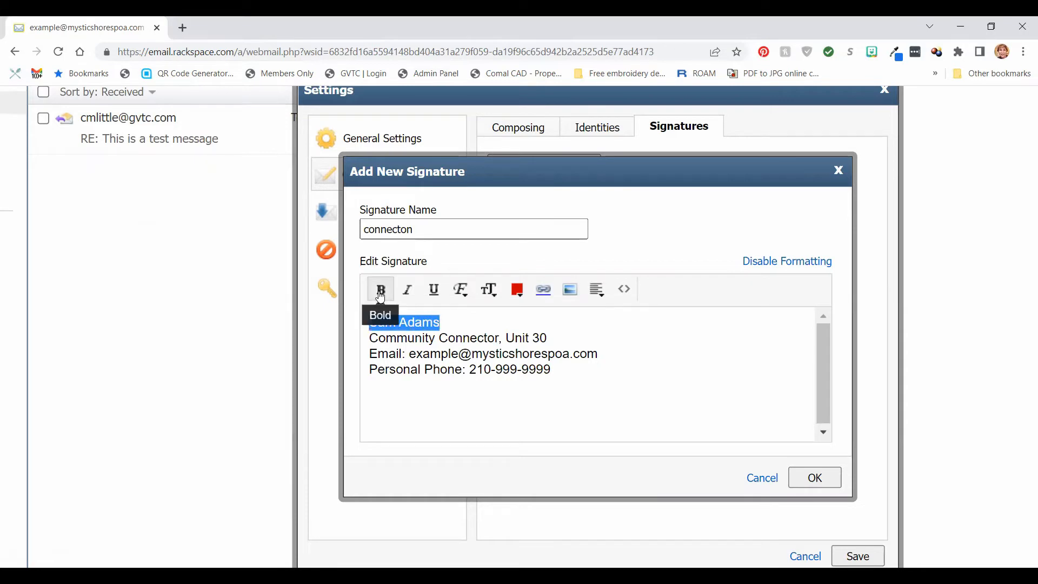
pyautogui.click(380, 290)
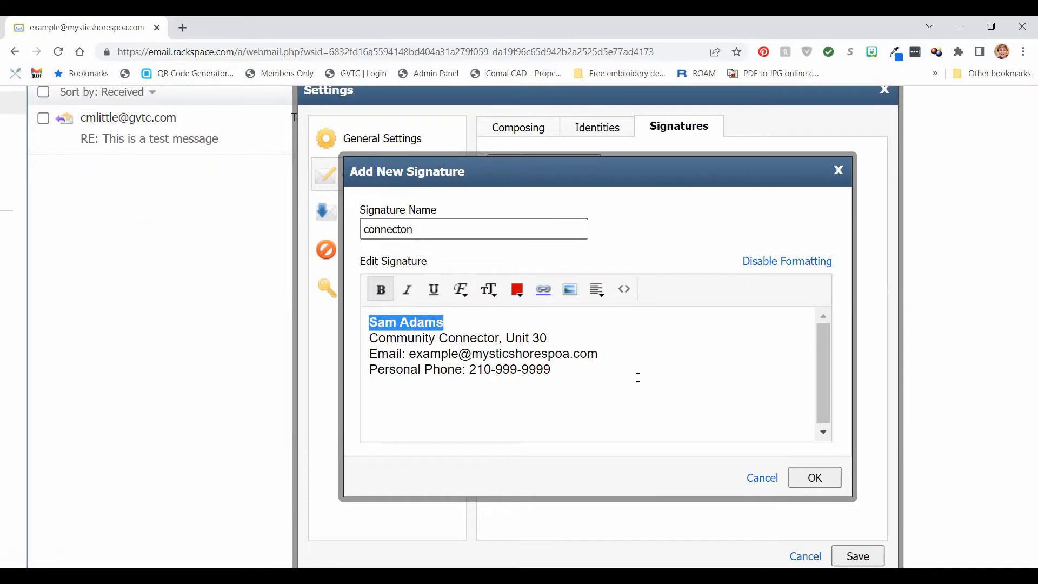
pyautogui.click(637, 377)
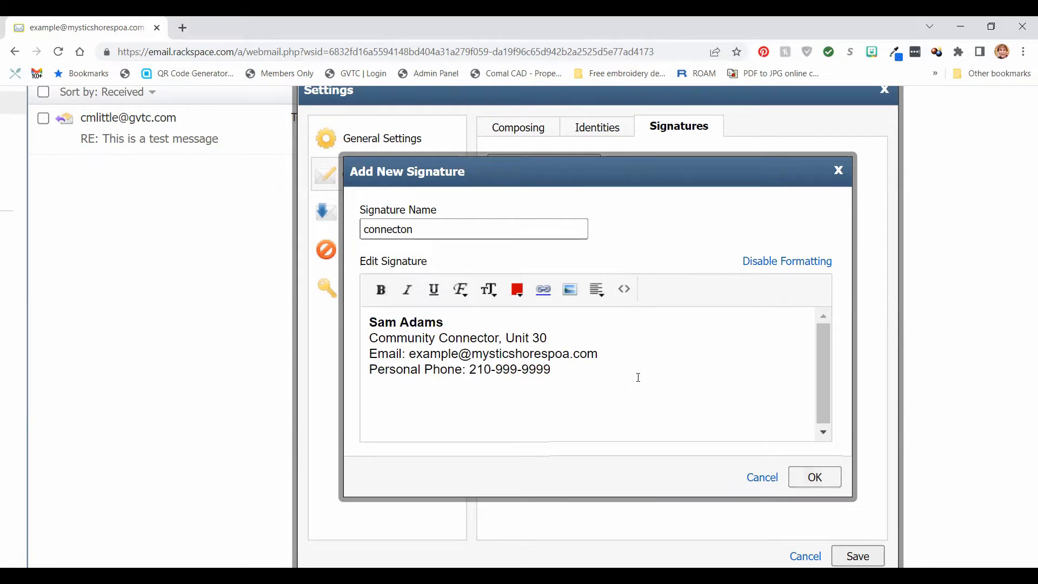
pyautogui.press('Return')
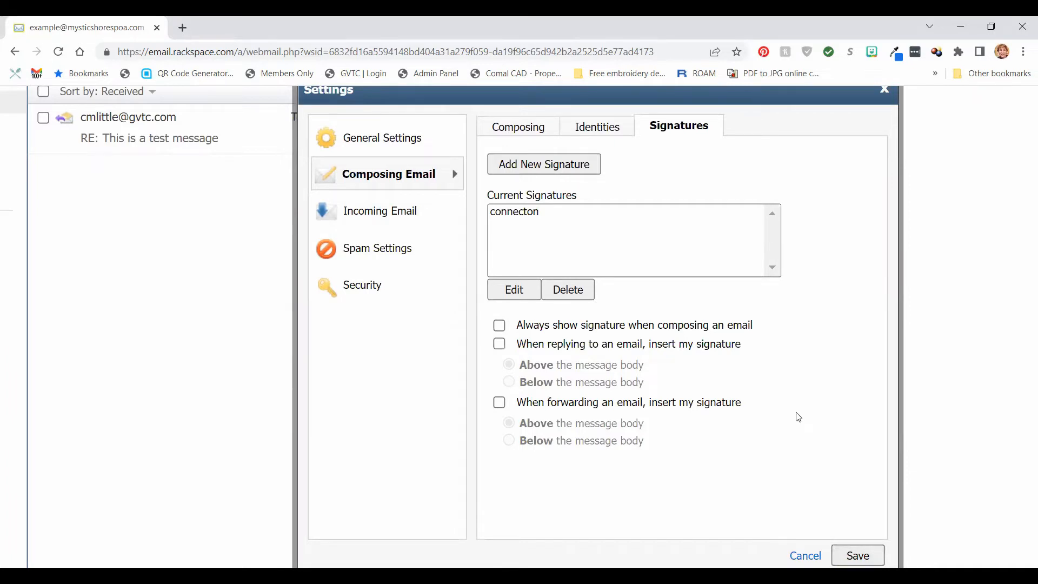
# Always add the signature to new messages, place it below in replies and forwards, and save.
pyautogui.click(499, 325)
pyautogui.click(499, 343)
pyautogui.click(509, 383)
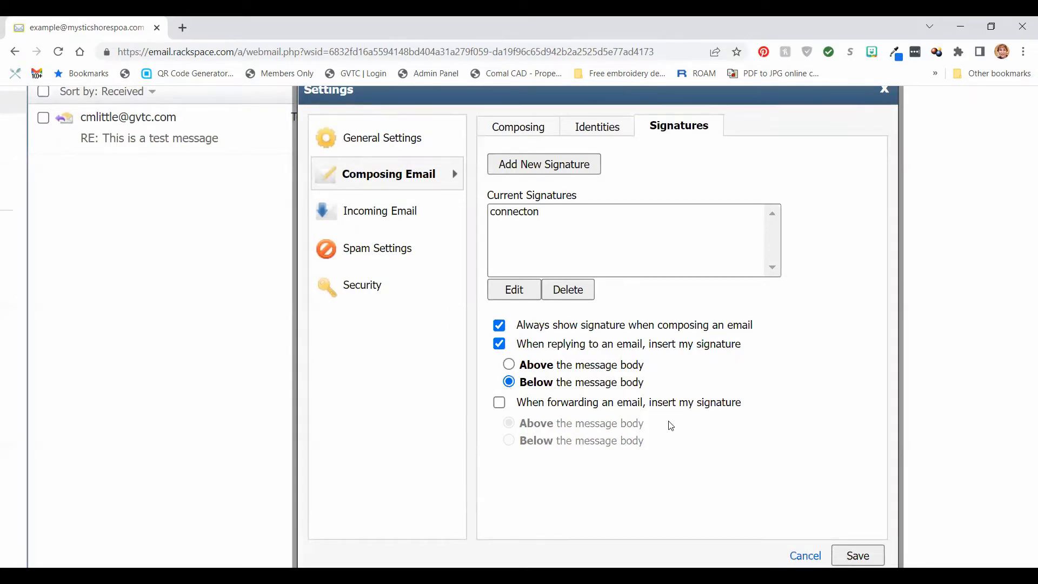
pyautogui.click(499, 404)
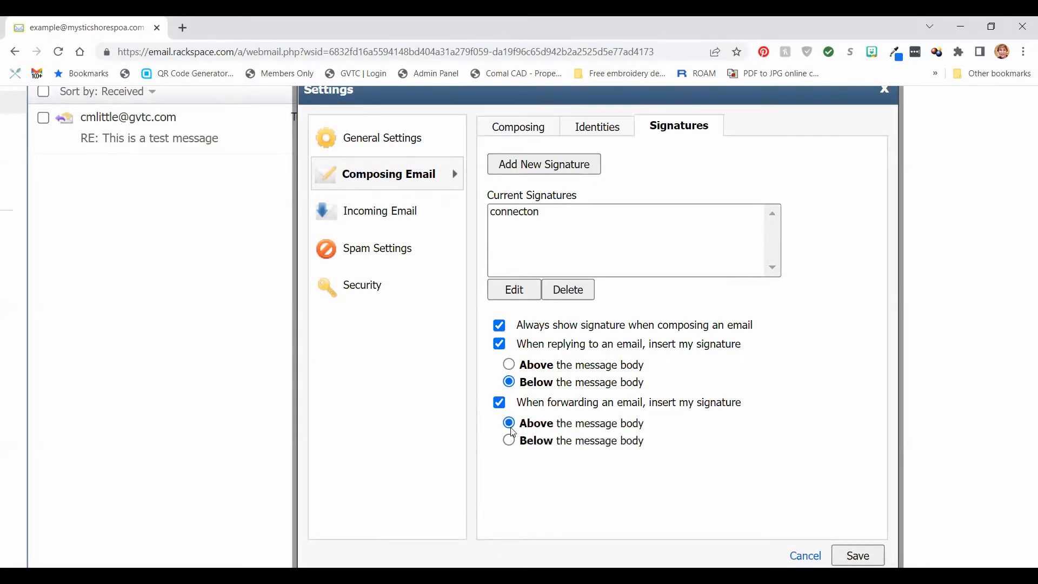
pyautogui.click(509, 439)
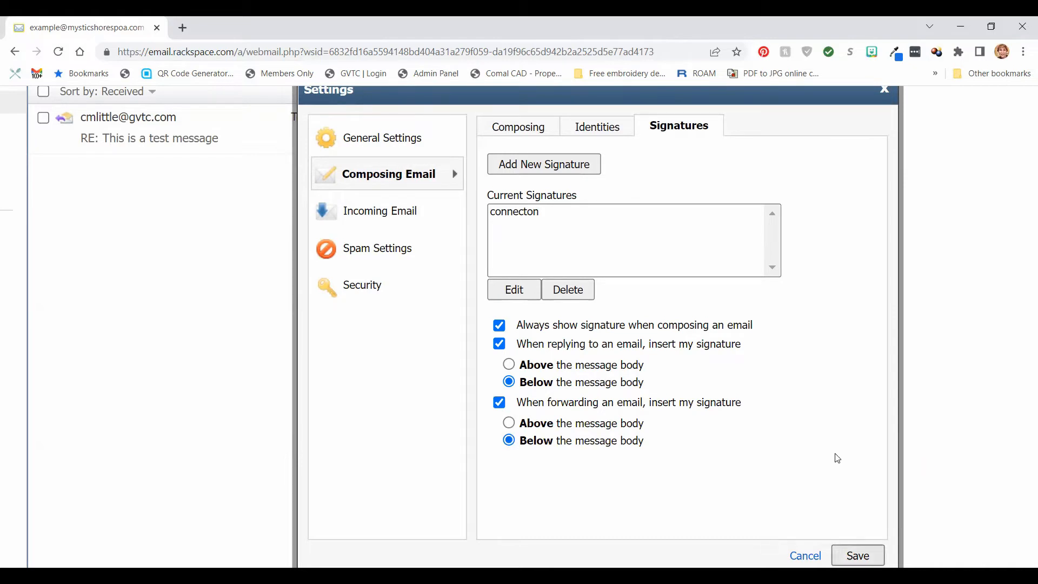
pyautogui.click(857, 556)
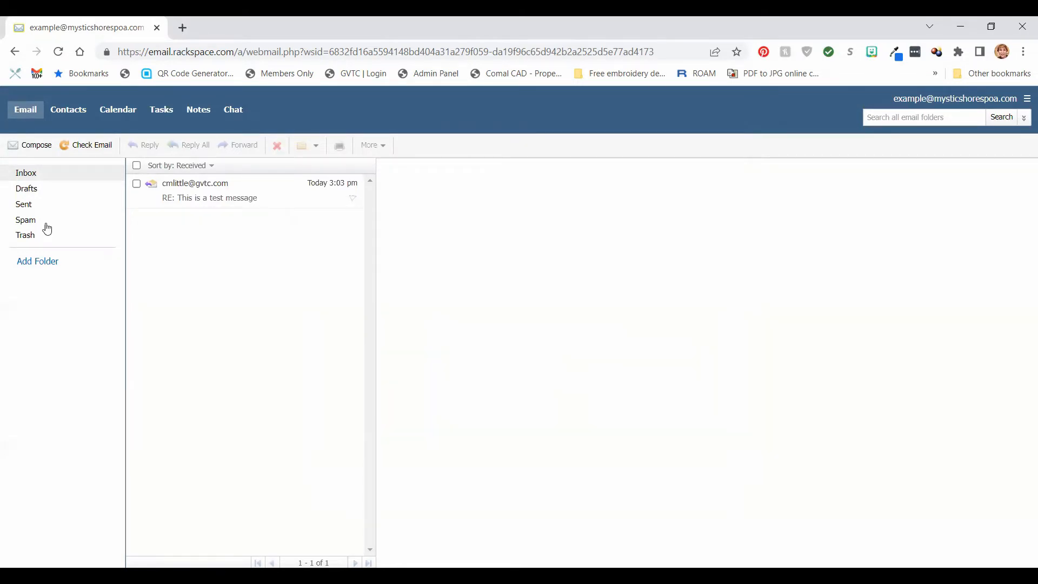
# Compose a new message and insert the connecton signature into its body.
pyautogui.click(39, 151)
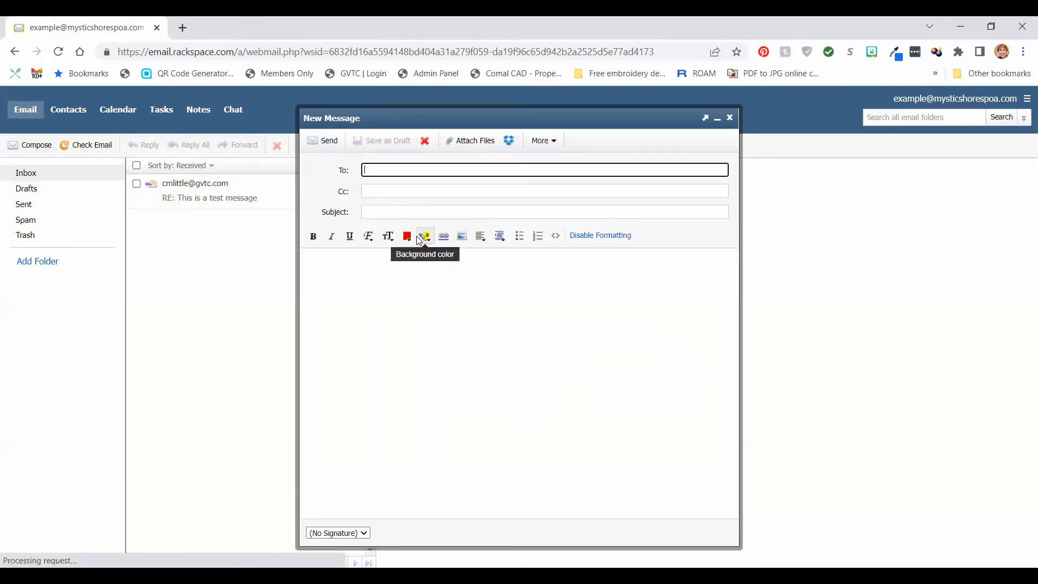
pyautogui.click(364, 533)
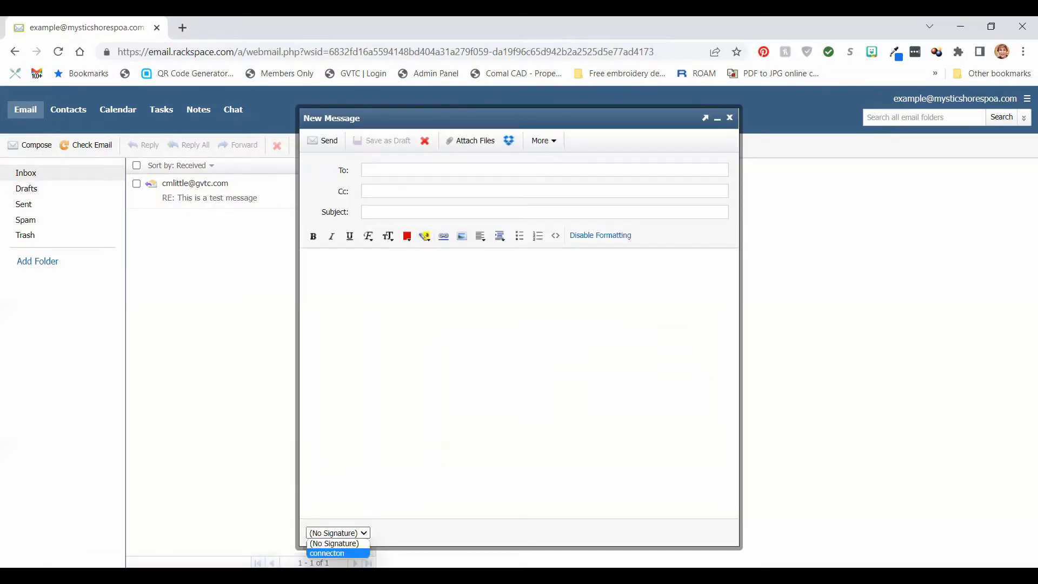
pyautogui.click(329, 553)
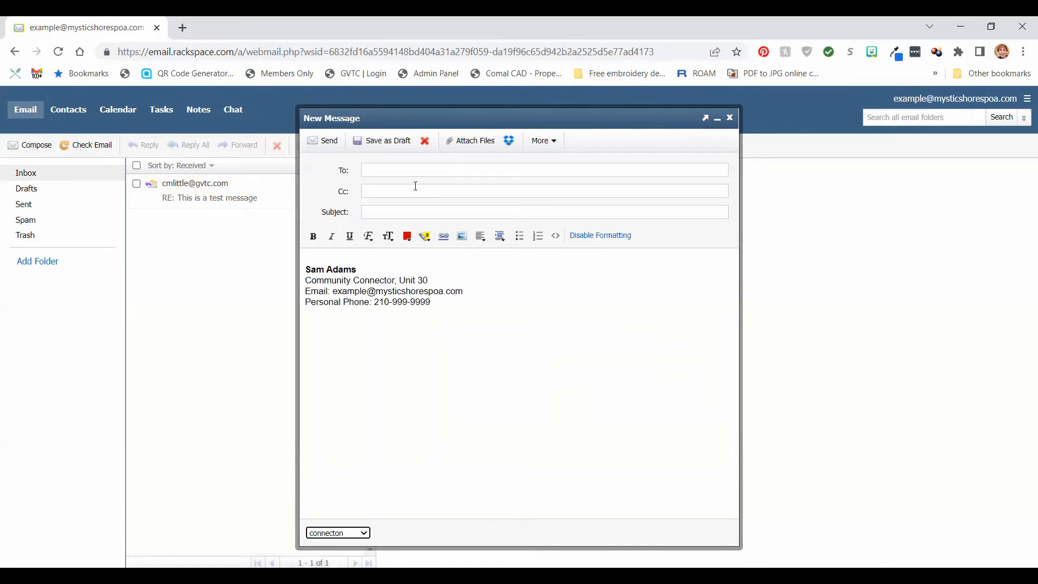
pyautogui.click(405, 172)
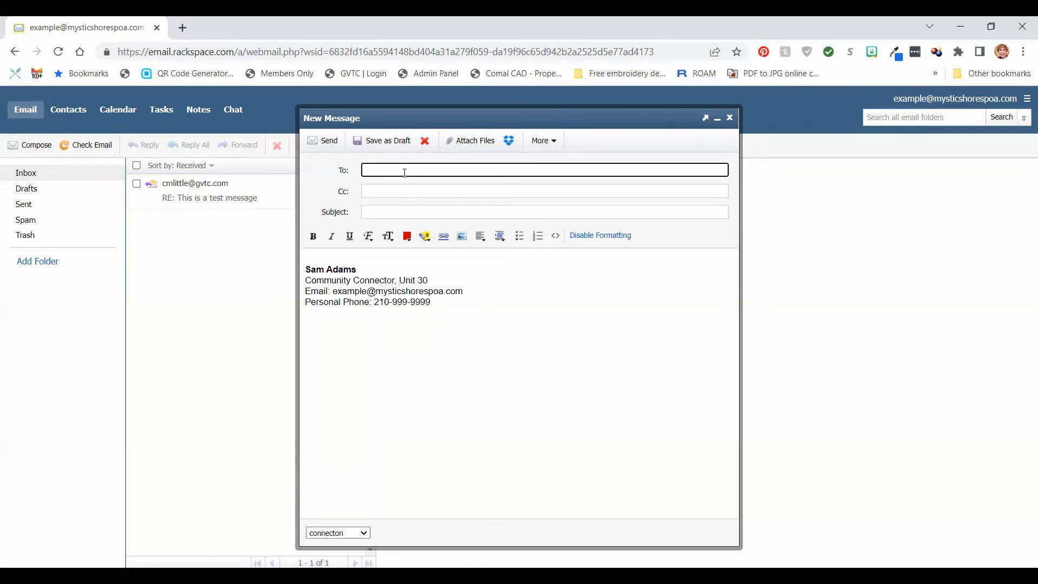
# Add the second saved contact from the Contacts picker as the To recipient.
pyautogui.click(341, 170)
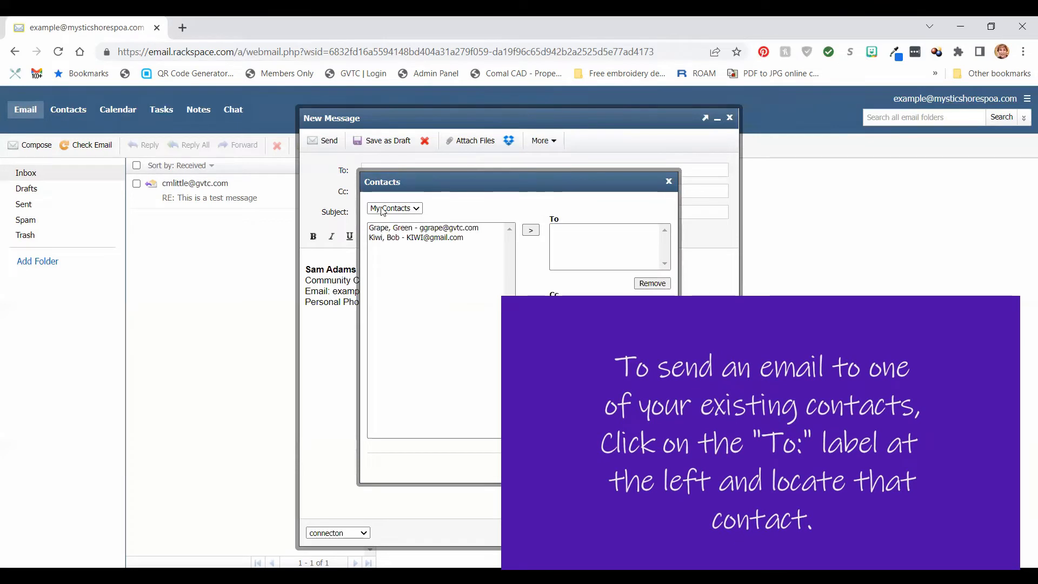
pyautogui.click(418, 238)
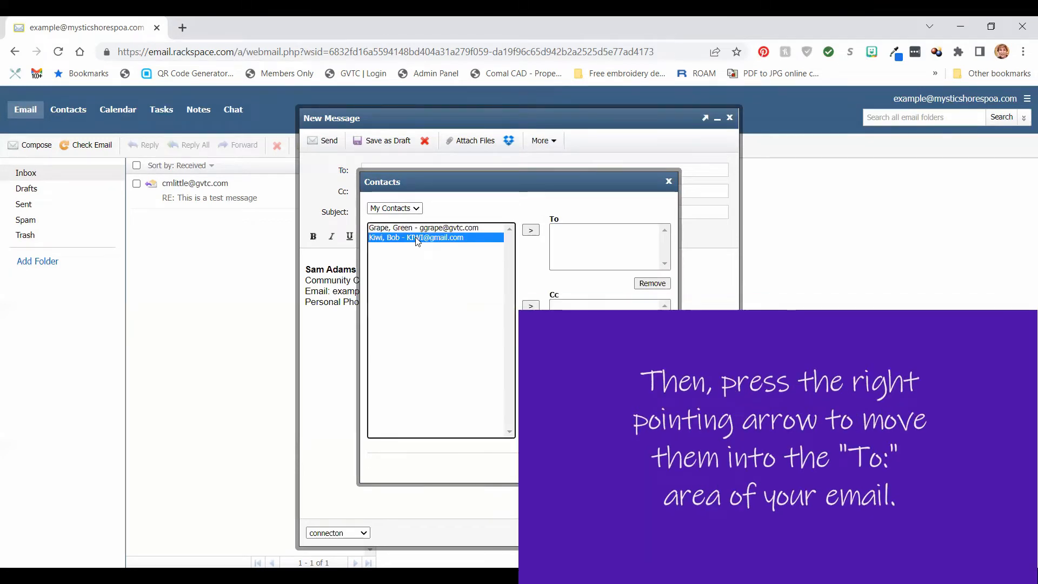
pyautogui.click(529, 231)
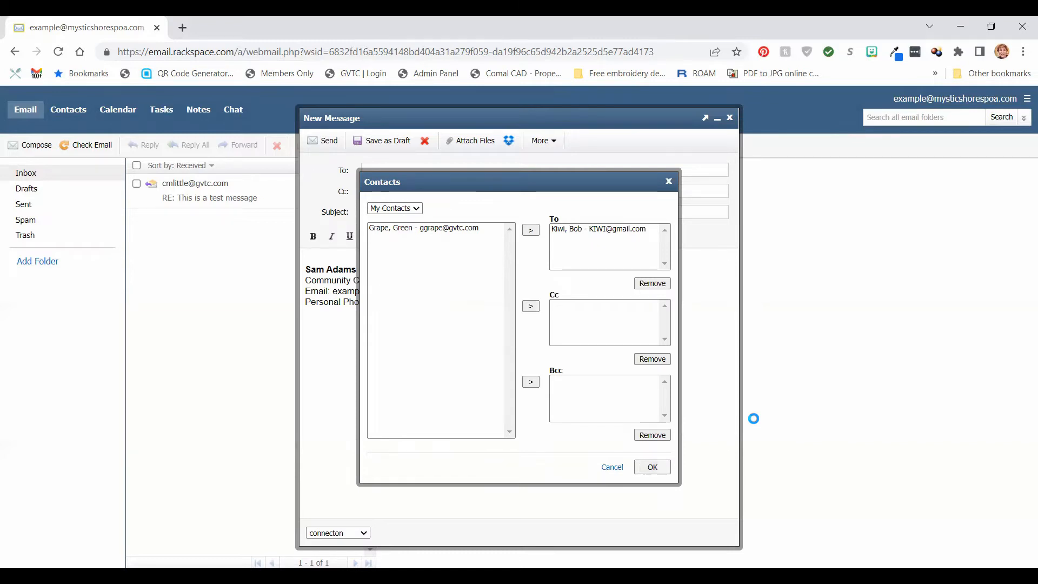
pyautogui.press('Return')
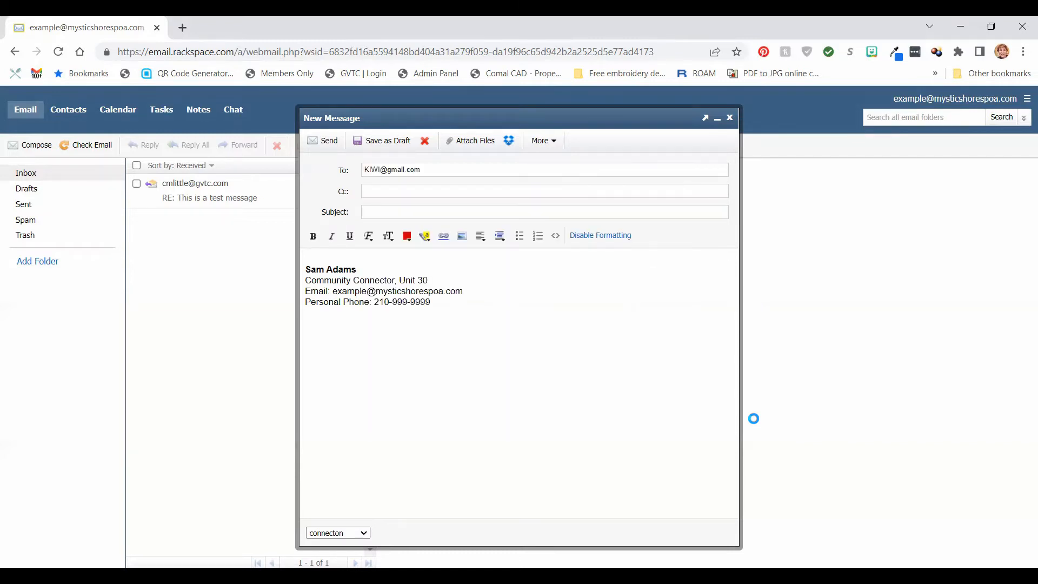
# Enter 'test' as both subject and body text, then close the message window.
pyautogui.click(457, 213)
pyautogui.write('est')
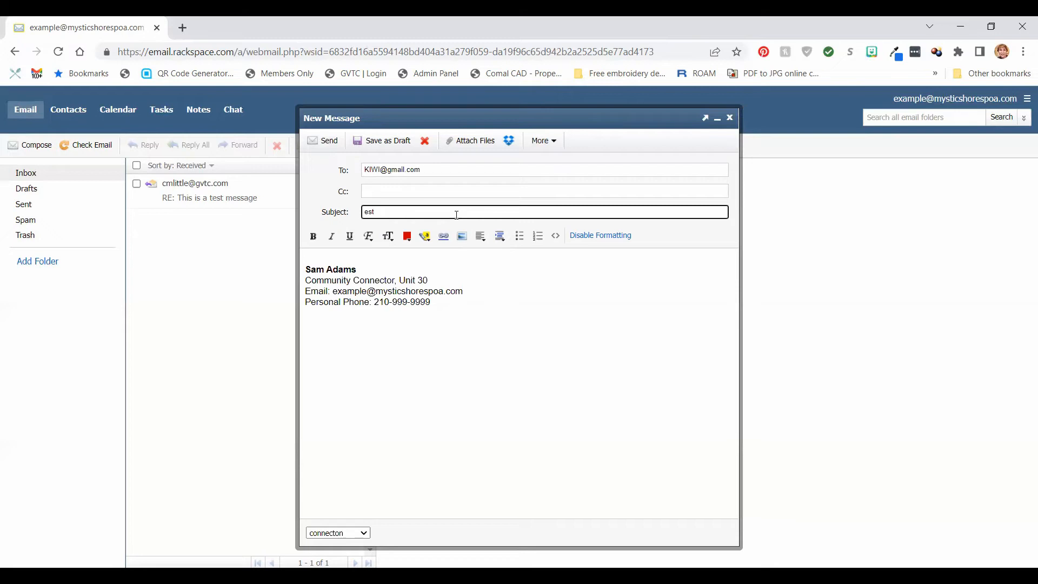
pyautogui.press('BackSpace')
pyautogui.press('BackSpace')
pyautogui.press('BackSpace')
pyautogui.write('test')
pyautogui.click(378, 257)
pyautogui.write('t')
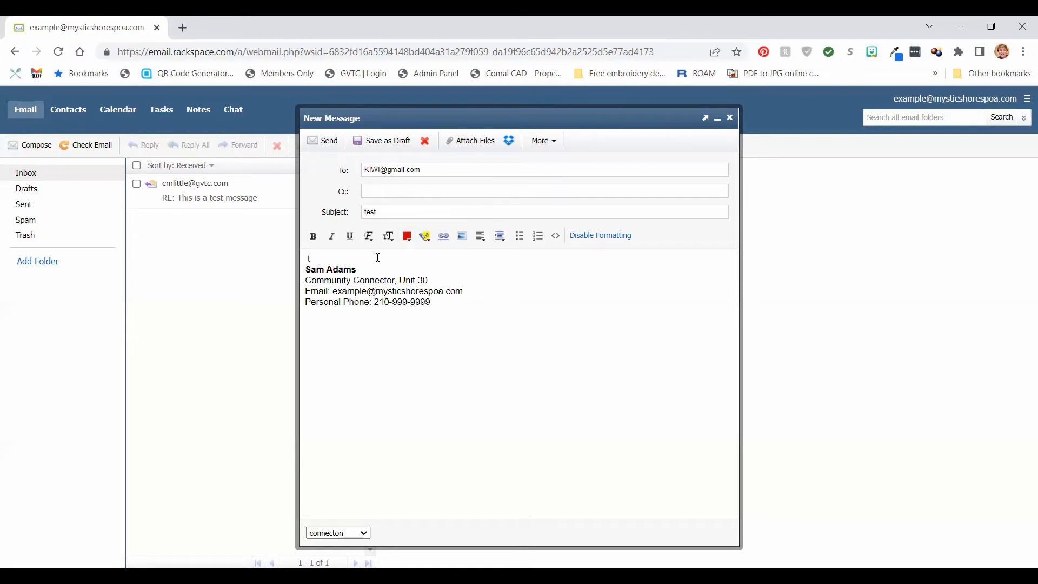
pyautogui.write('est')
pyautogui.press('Return')
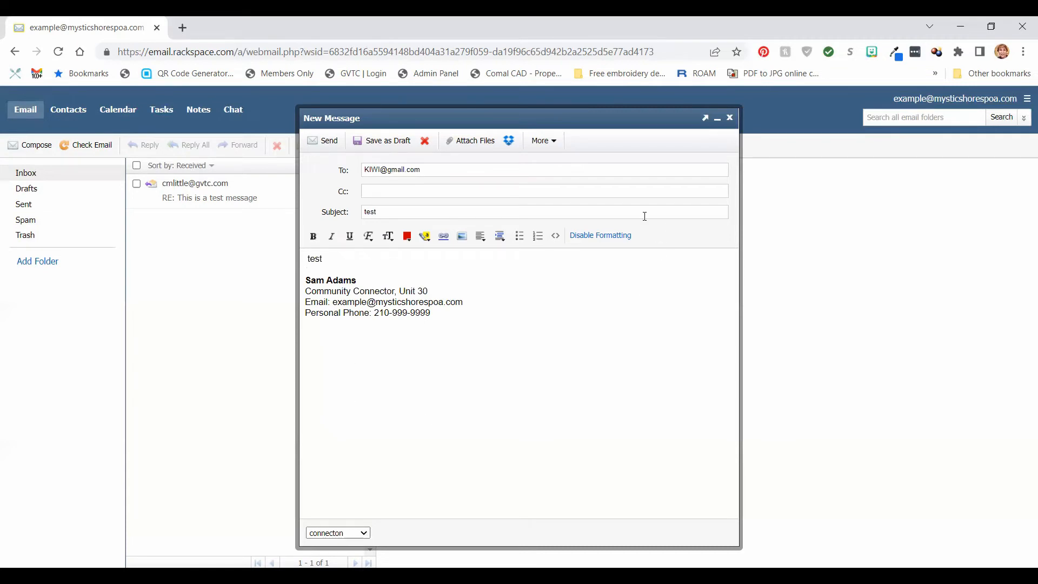
pyautogui.click(731, 119)
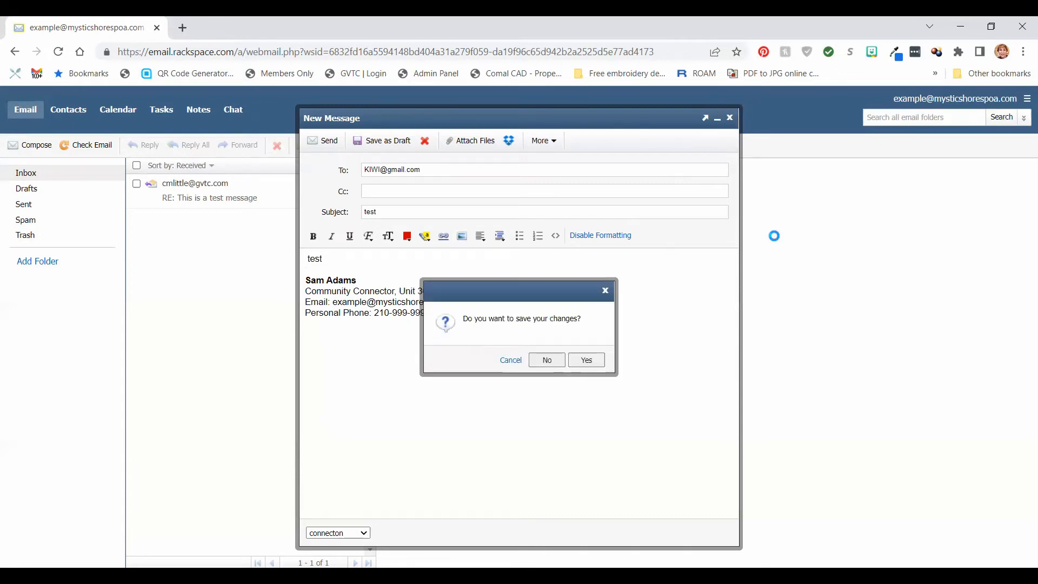
# Choose No to discard the test message without saving.
pyautogui.click(541, 360)
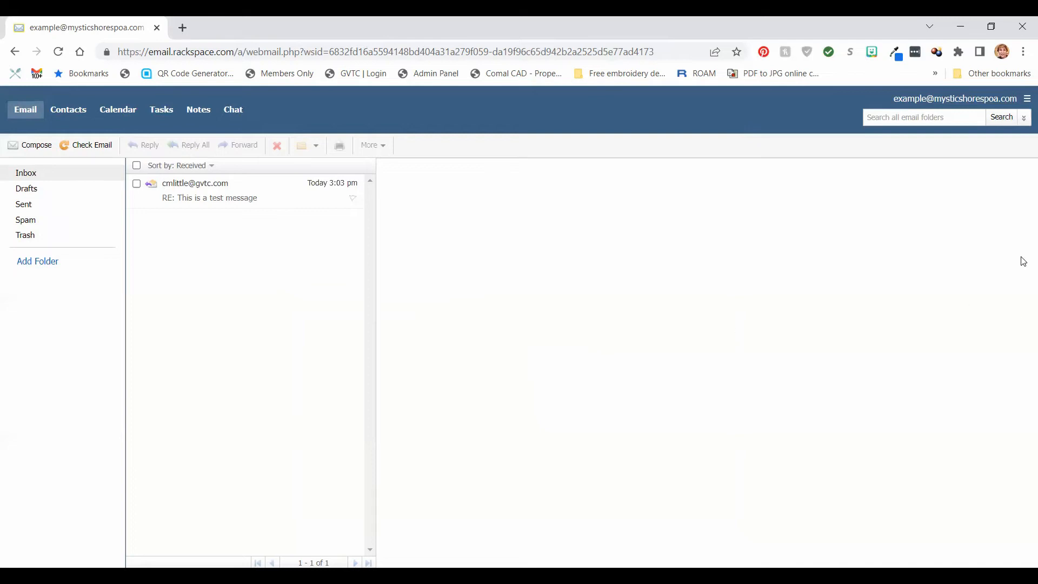
# Under Settings > Incoming Email > Forwarding, switch forwarding Status to On.
pyautogui.click(1025, 100)
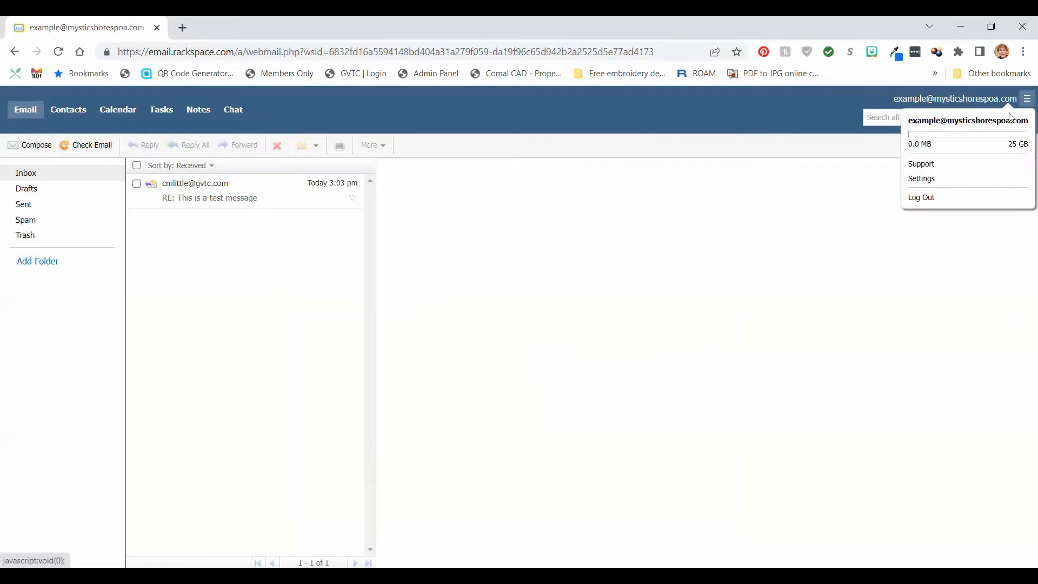
pyautogui.click(946, 184)
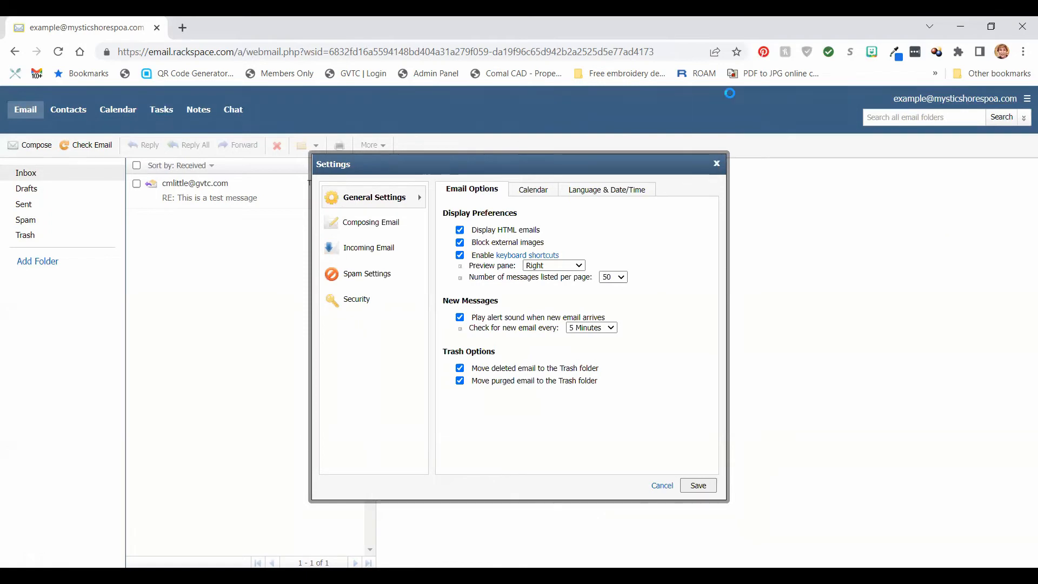
pyautogui.click(383, 249)
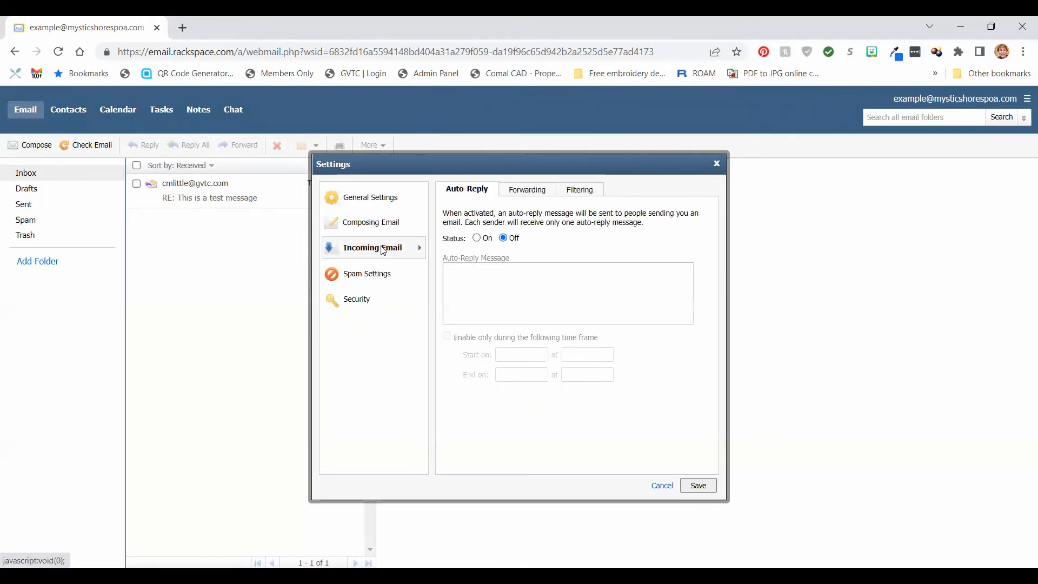
pyautogui.click(518, 194)
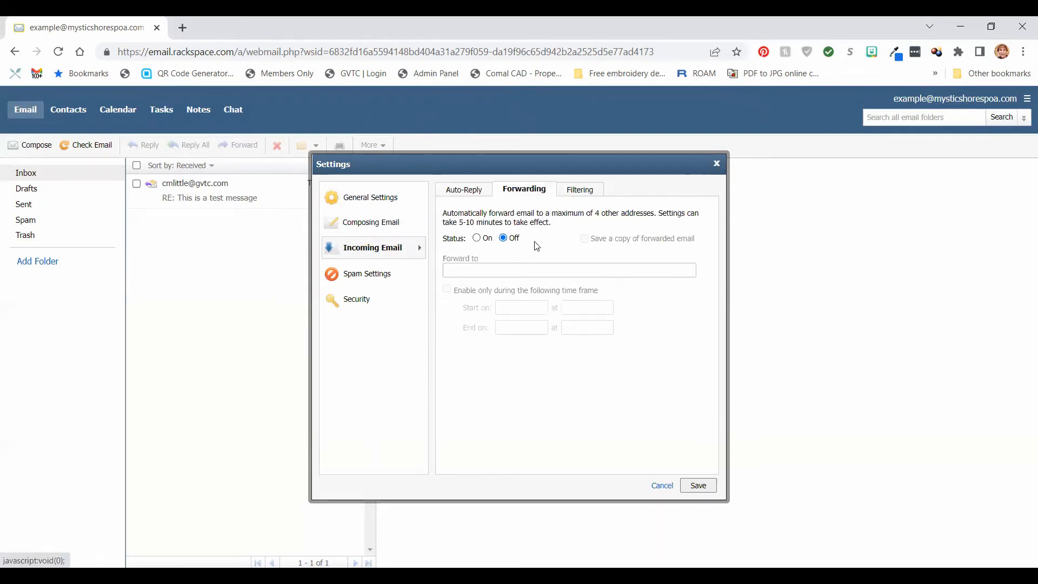
pyautogui.click(477, 238)
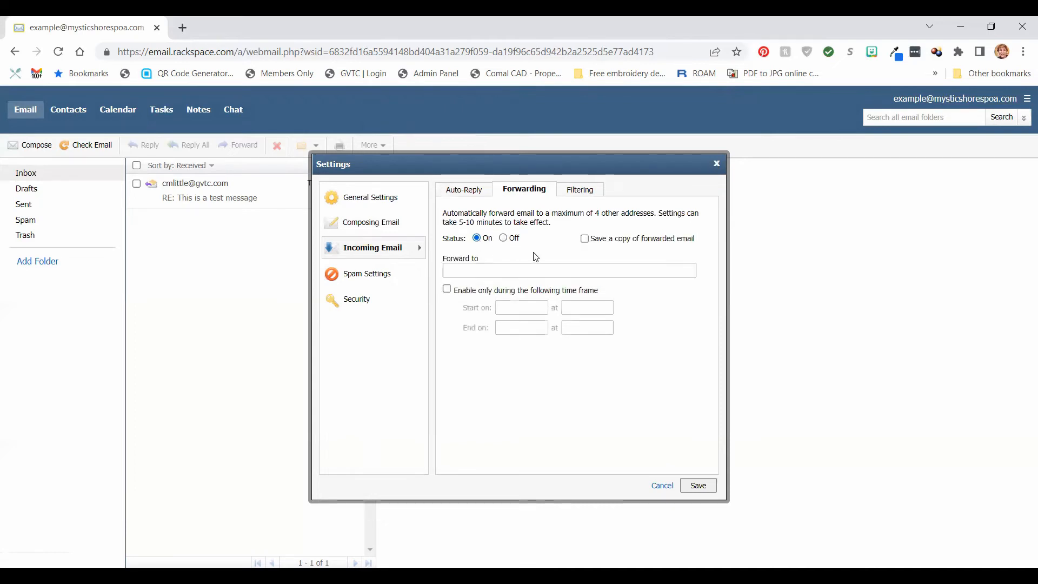
# Tick 'Save a copy of forwarded email' and place the cursor in the Forward to field.
pyautogui.click(585, 239)
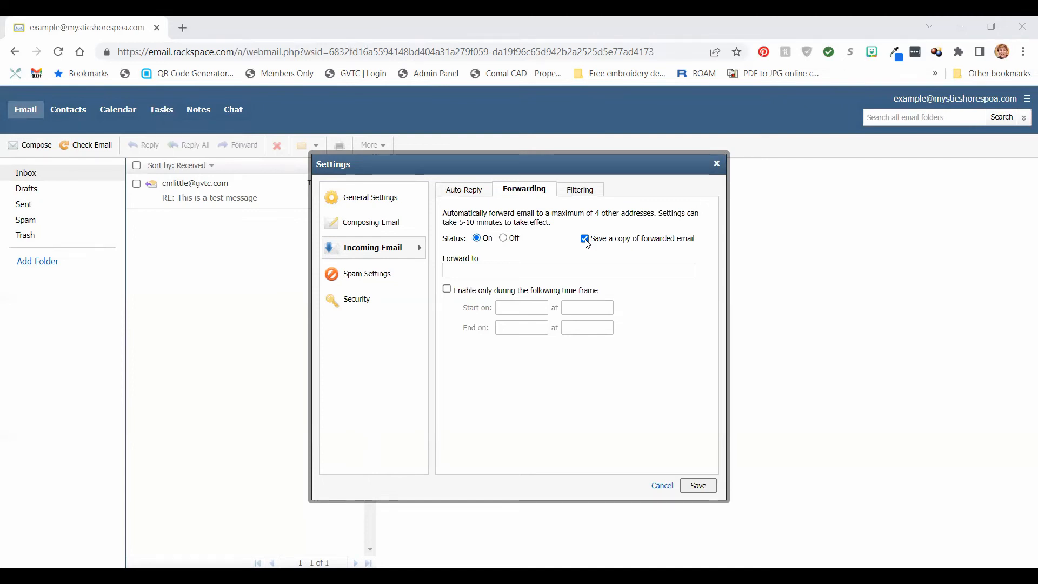
pyautogui.click(593, 272)
# Paste the Gmail address into Forward to and save the forwarding settings.
pyautogui.hotkey('ctrl', 'v')
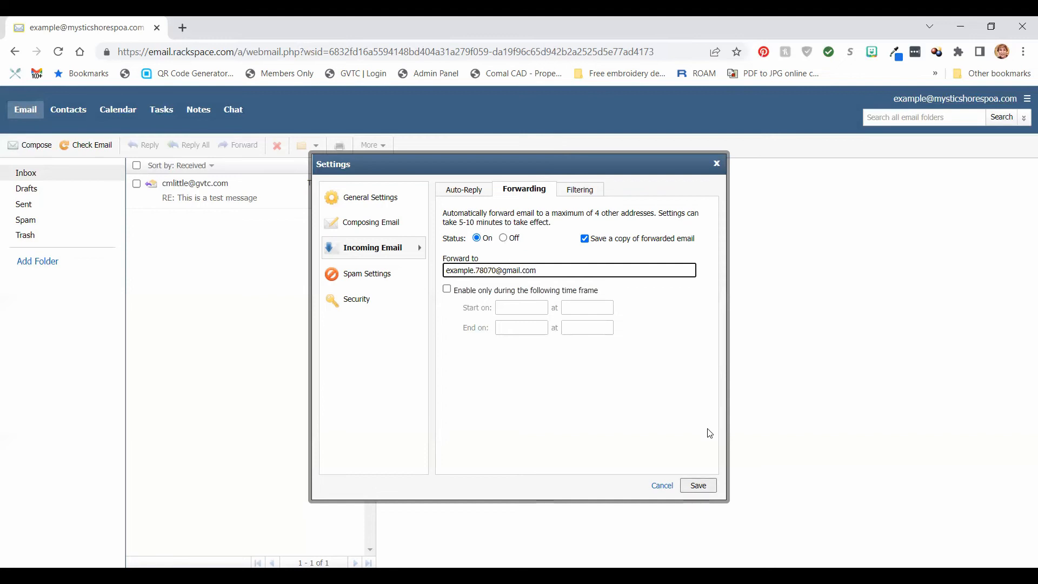
pyautogui.press('Return')
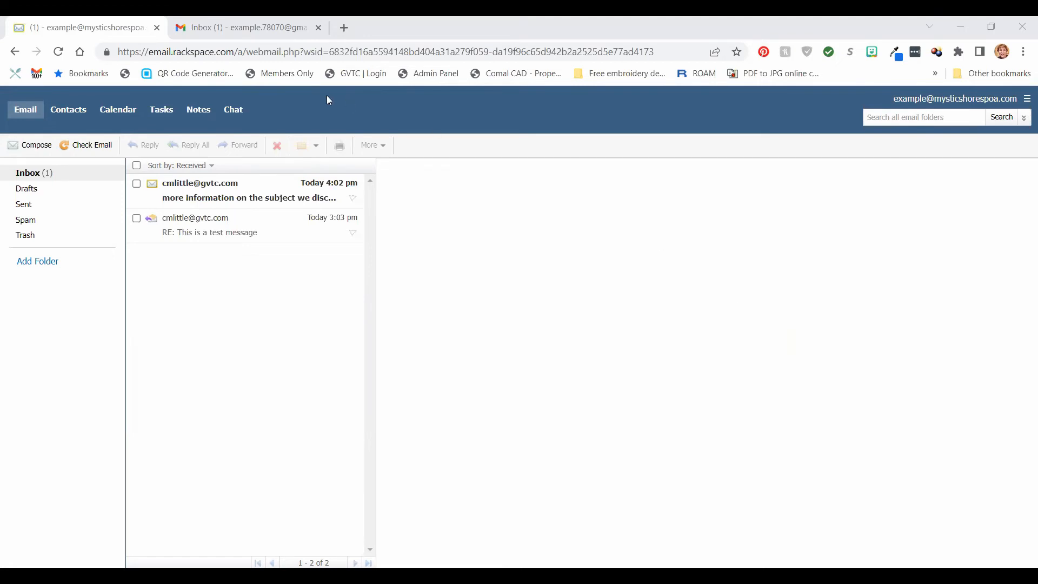
# Open the new 'more information on the subject we discussed' message and confirm Gmail received it too.
pyautogui.click(242, 199)
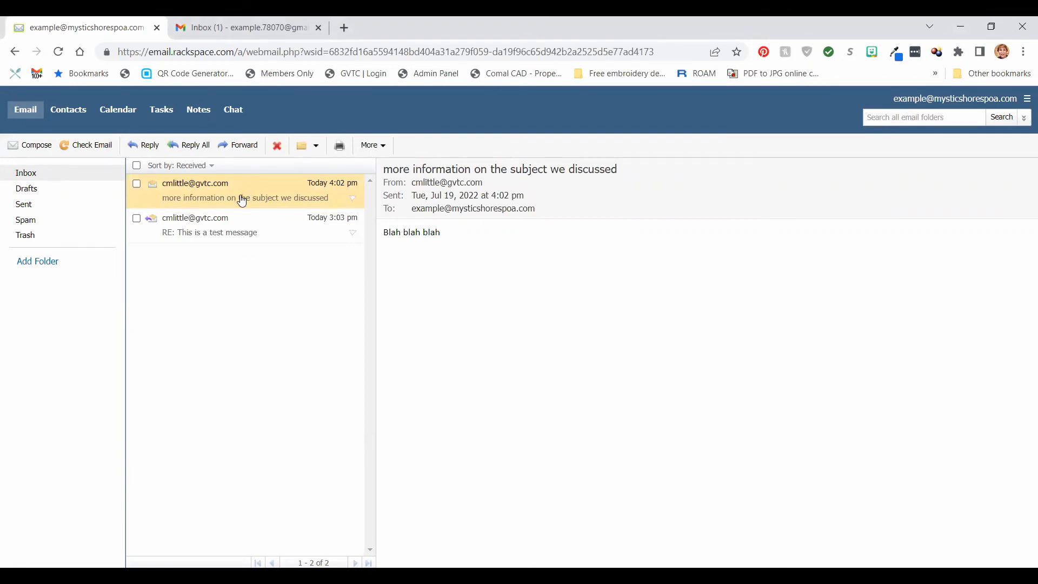
pyautogui.click(236, 31)
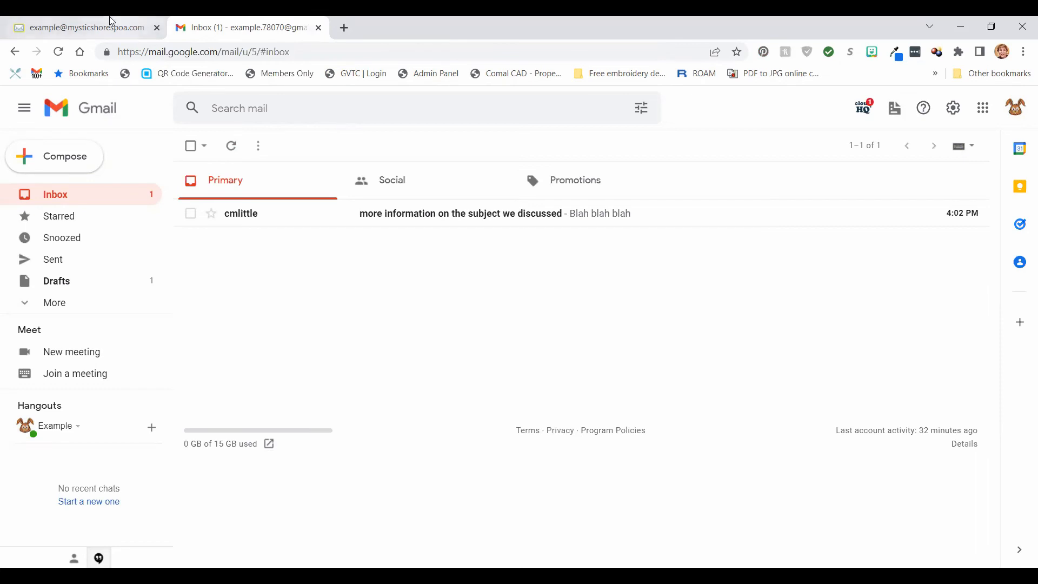
pyautogui.click(68, 29)
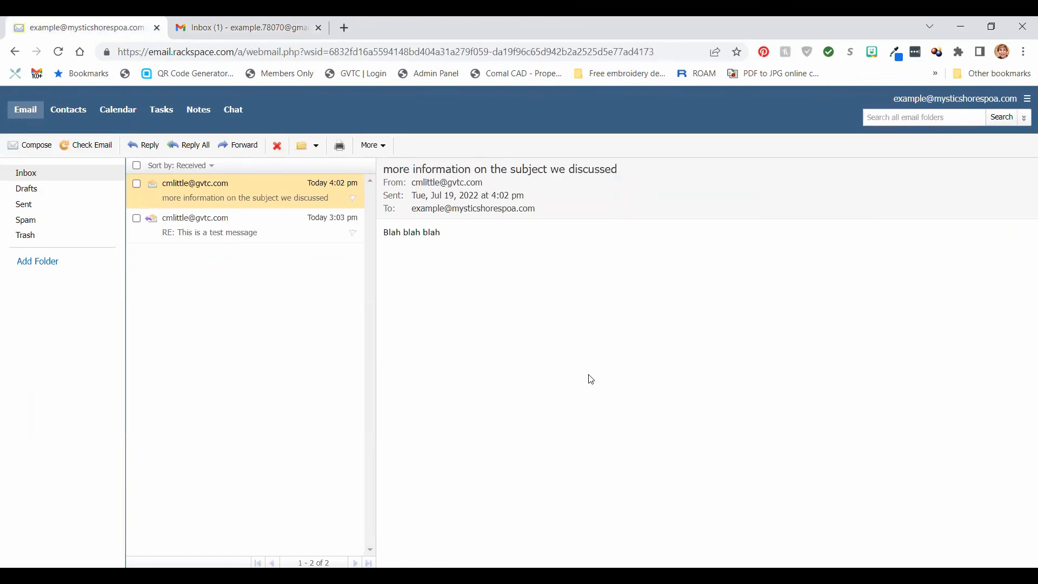
# Set Incoming Email forwarding Status to Off, then open the 'more information on the subject we discussed' message in its own window.
pyautogui.click(1025, 102)
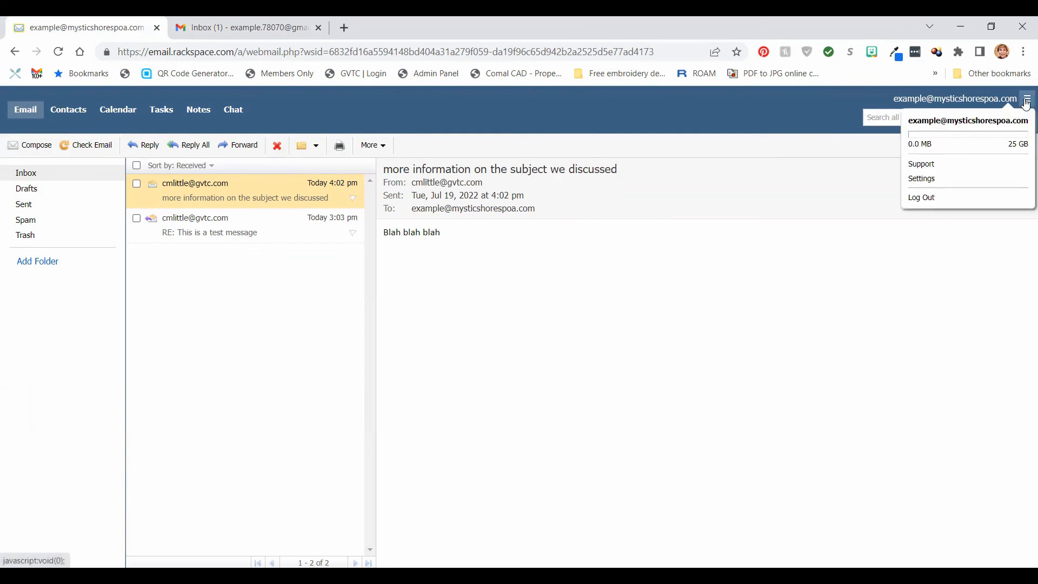
pyautogui.click(959, 179)
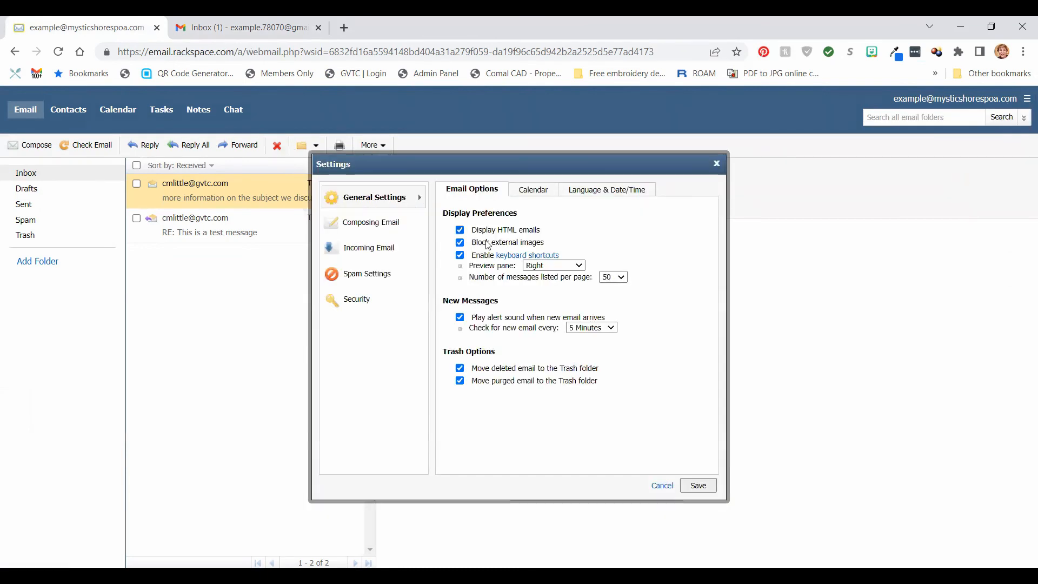
pyautogui.click(366, 252)
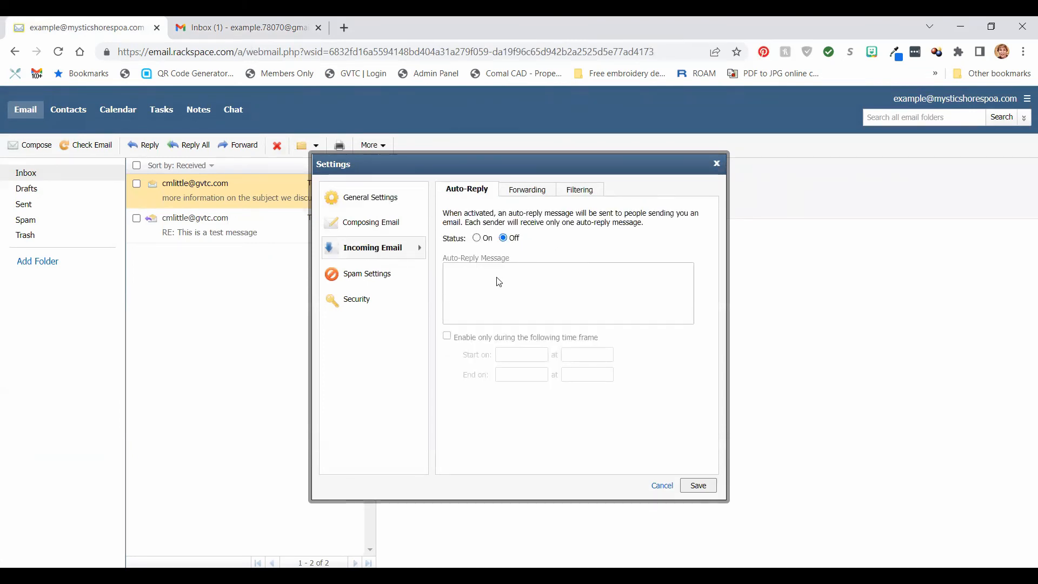
pyautogui.click(520, 198)
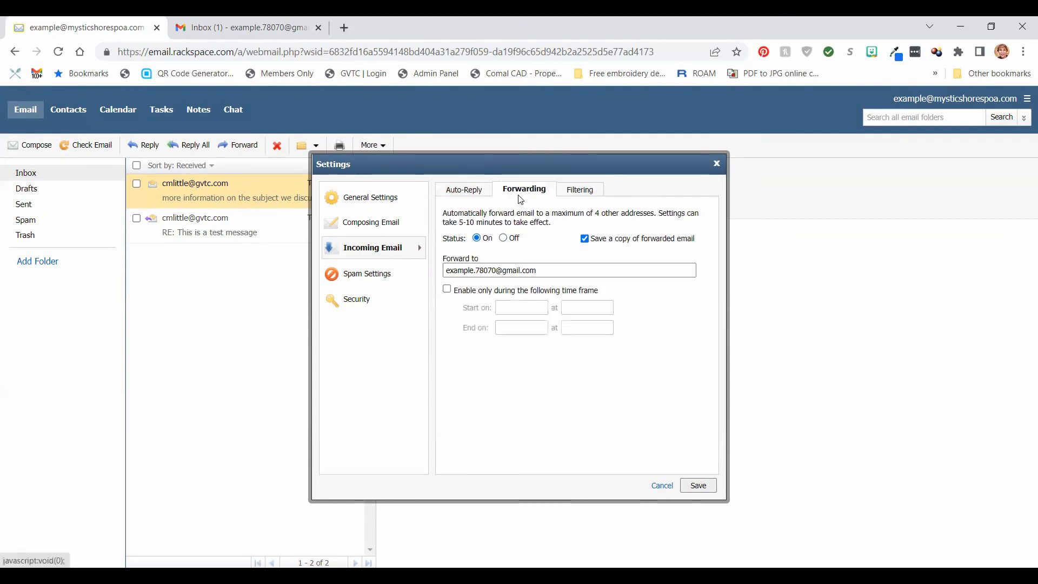
pyautogui.click(503, 240)
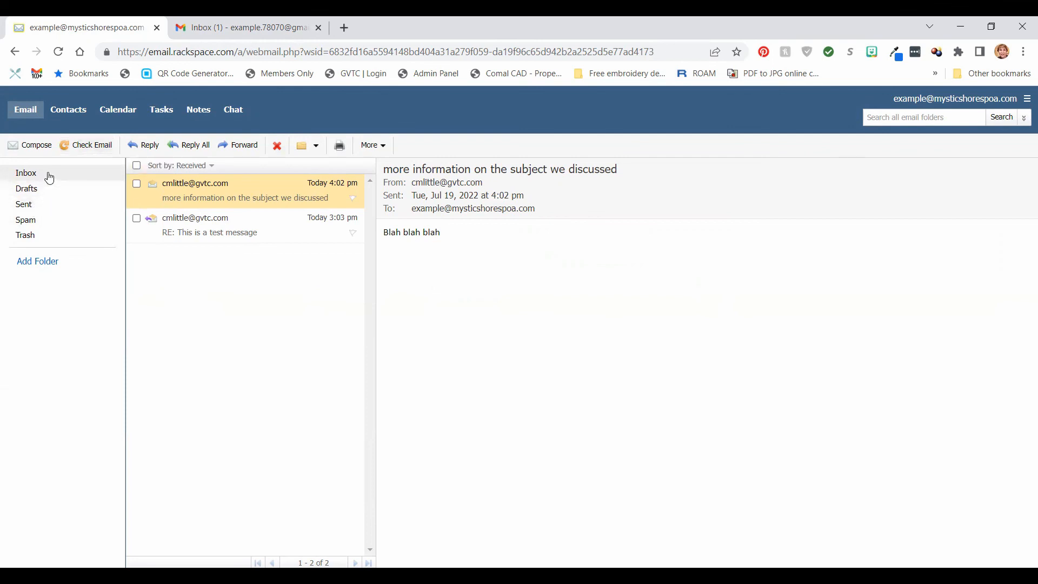
pyautogui.doubleClick(210, 191)
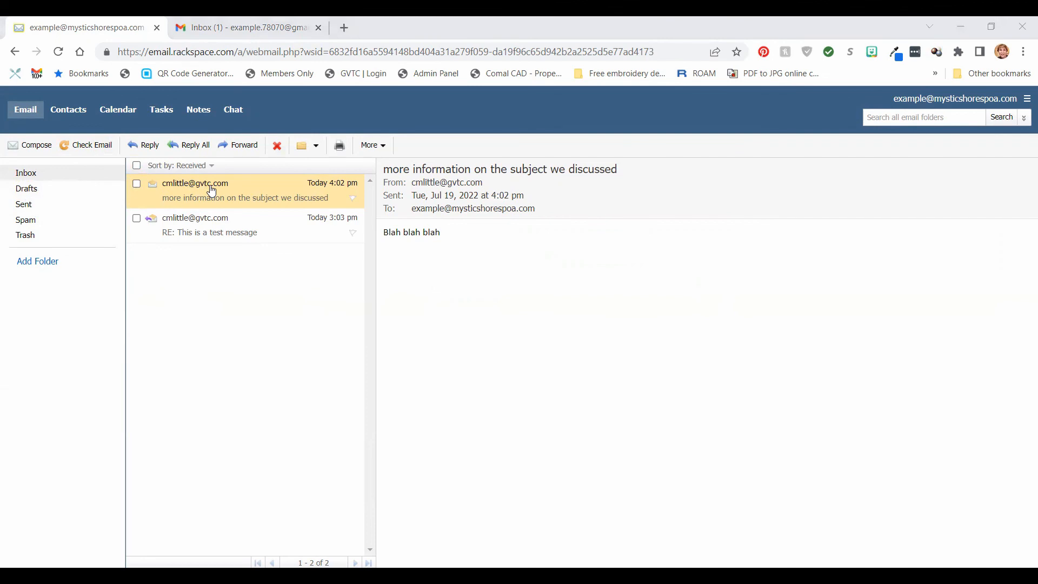